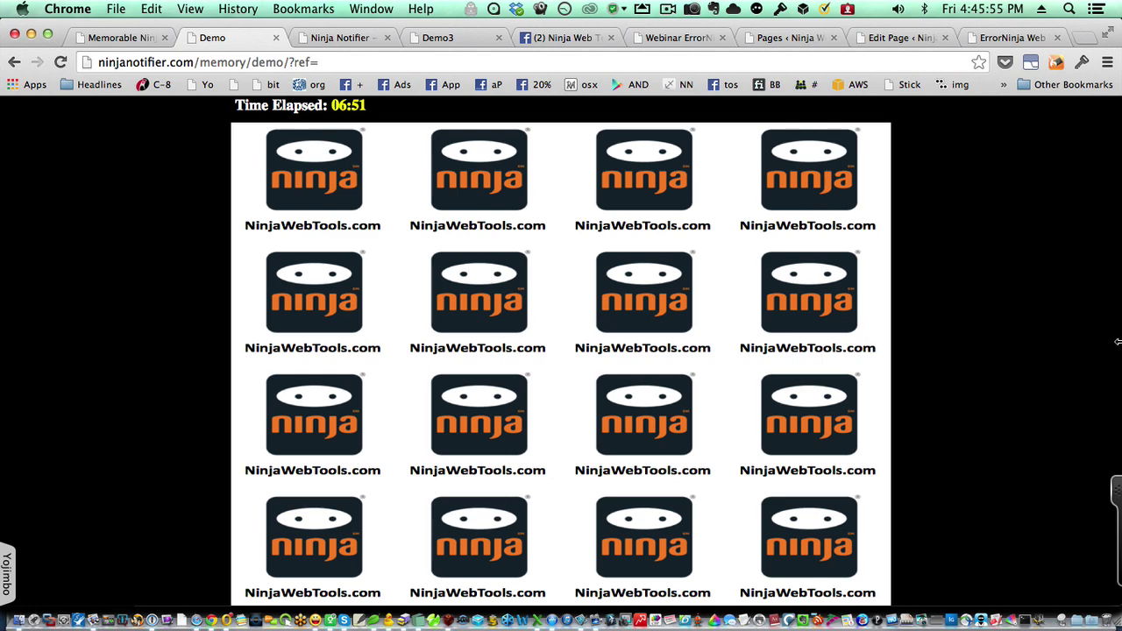
Narrow the extra game window, flip one tile, then bring the Demo page with its intro overlay forward
drag(1119, 342, 264, 331)
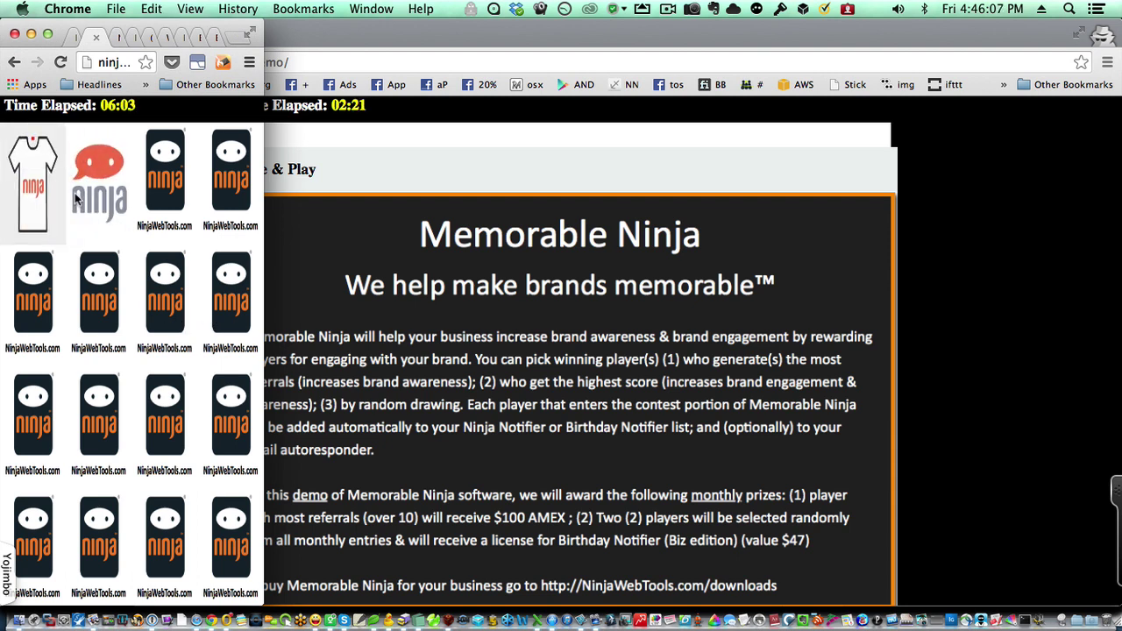
click(156, 194)
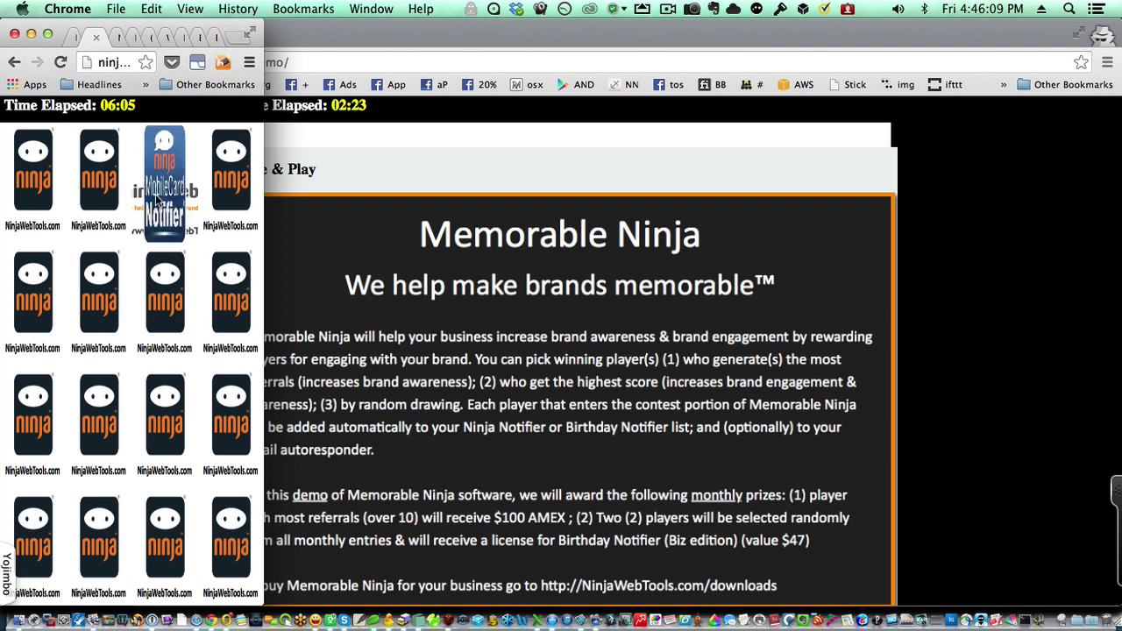
click(954, 274)
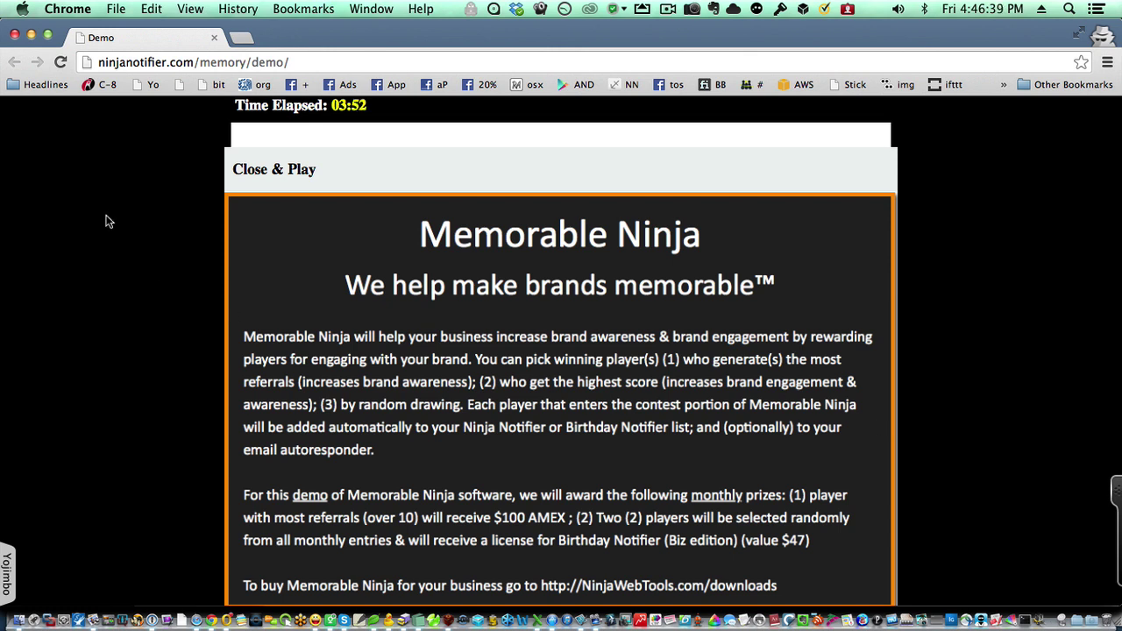
Dismiss the introduction and start the game, flipping top- and second-row tiles to find pairs
click(283, 172)
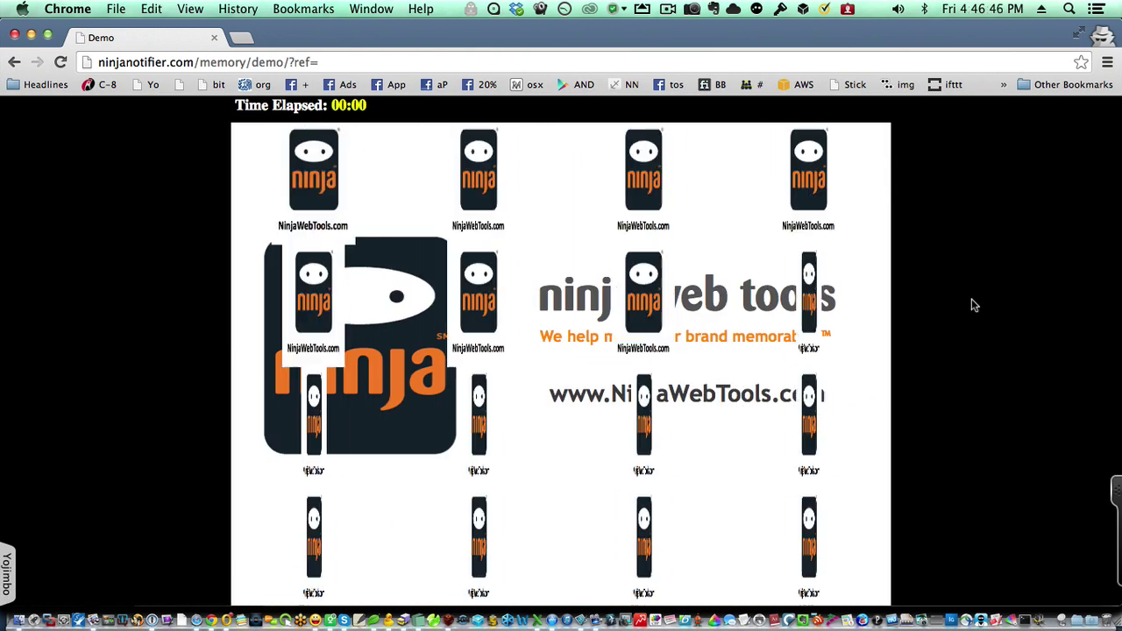
click(479, 179)
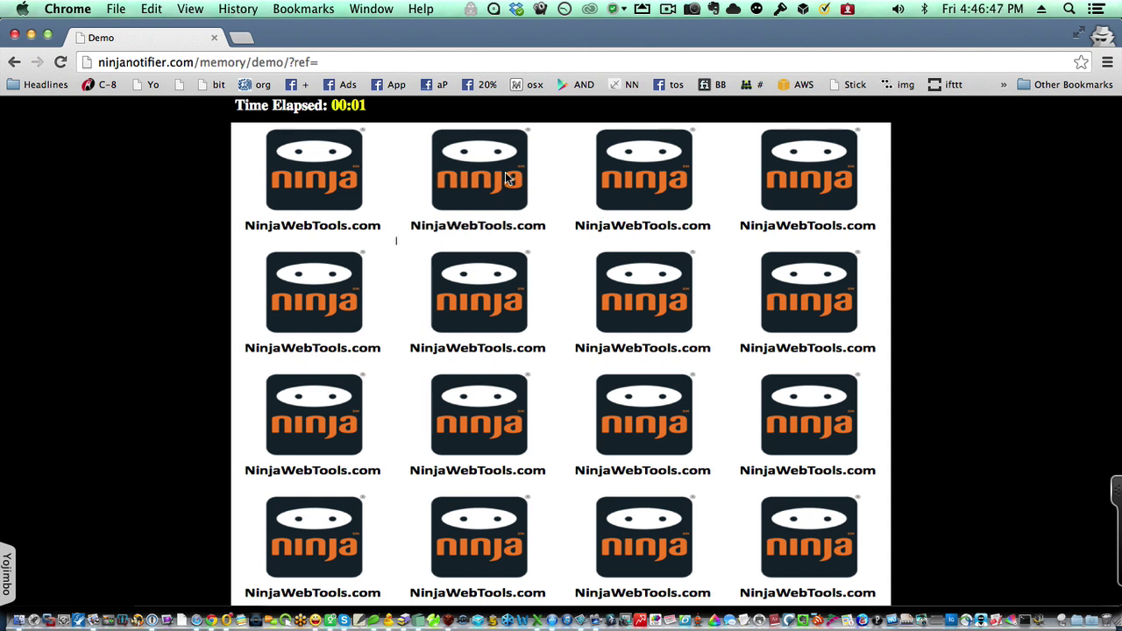
click(833, 300)
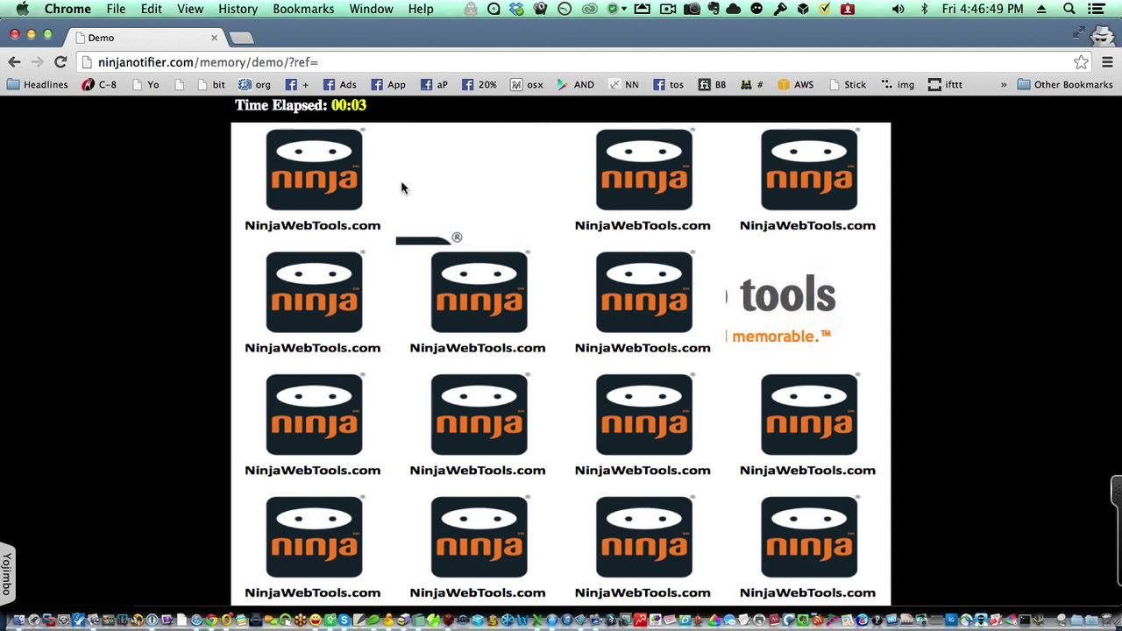
click(351, 182)
click(350, 295)
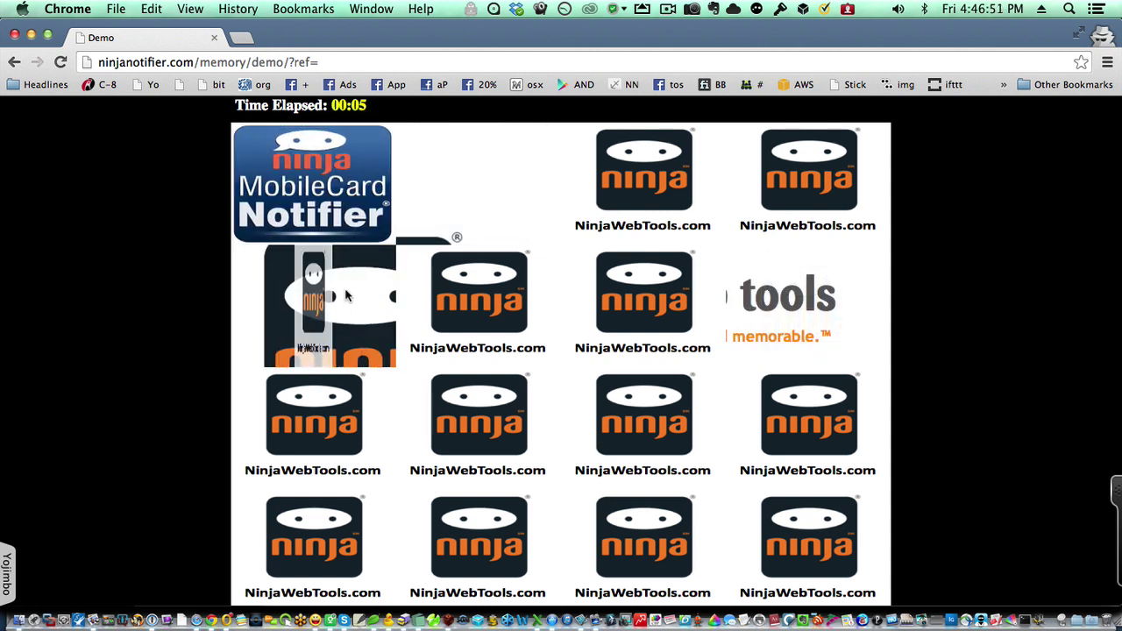
click(643, 191)
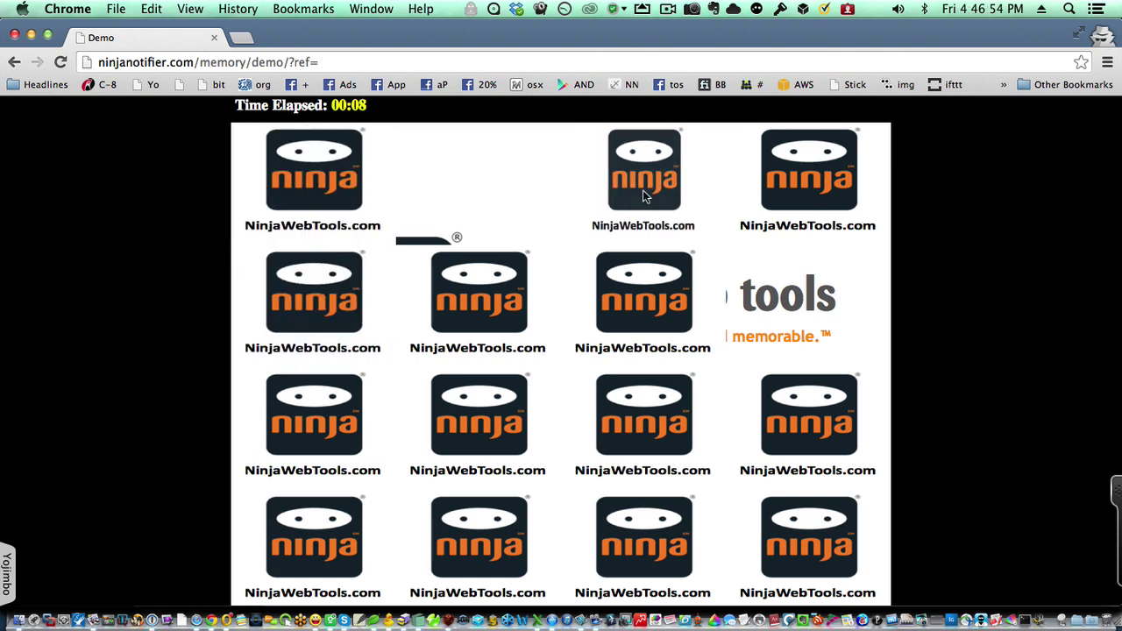
click(491, 303)
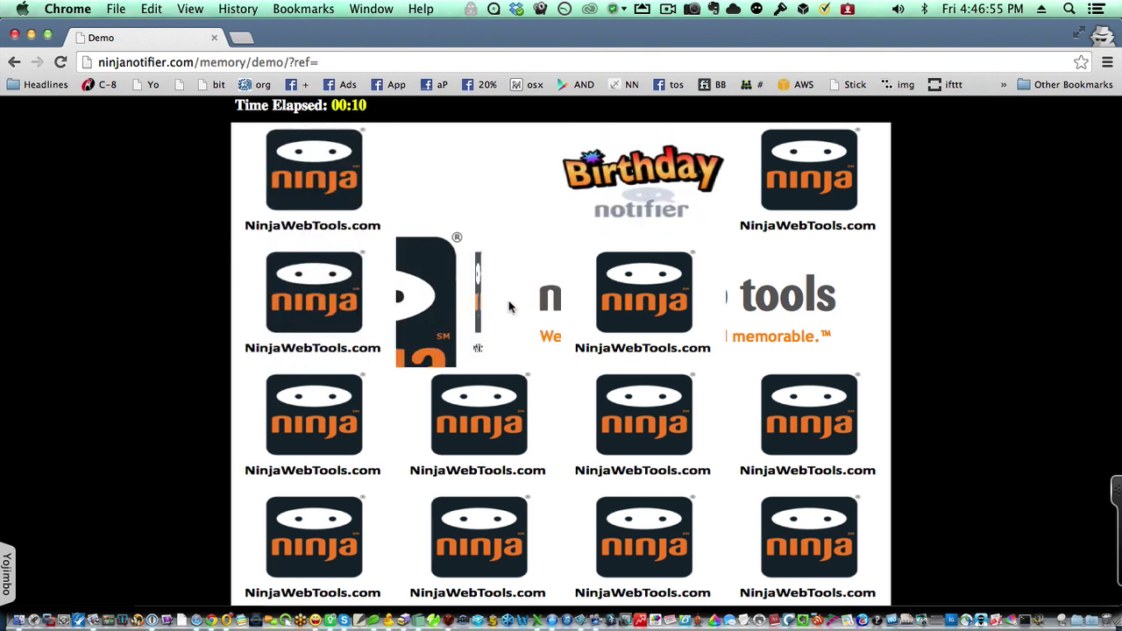
click(662, 301)
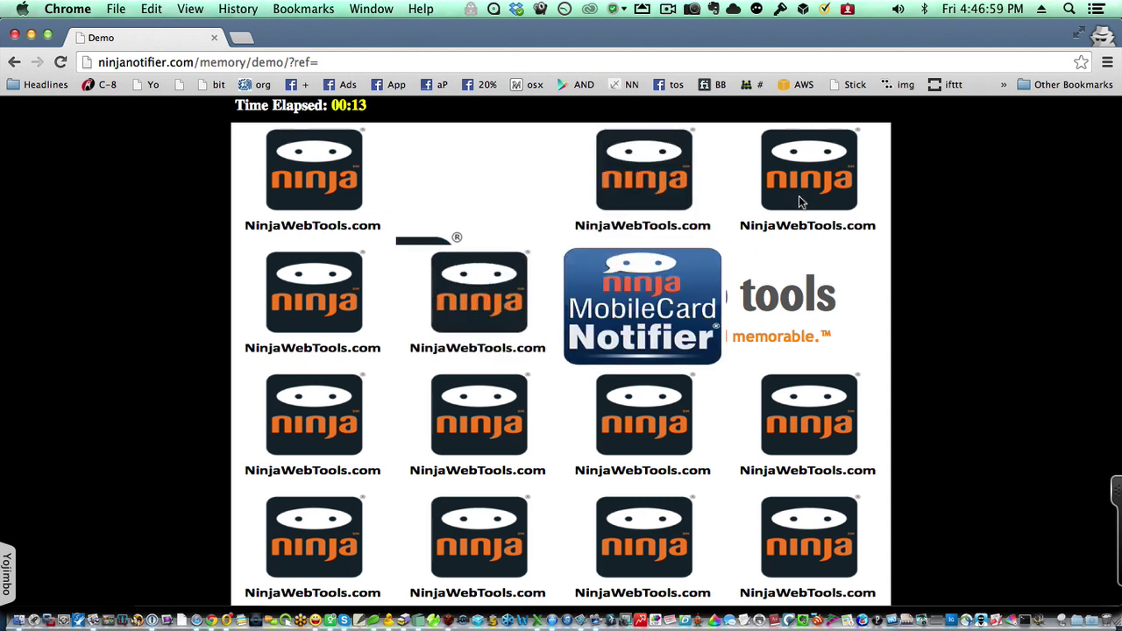
click(345, 206)
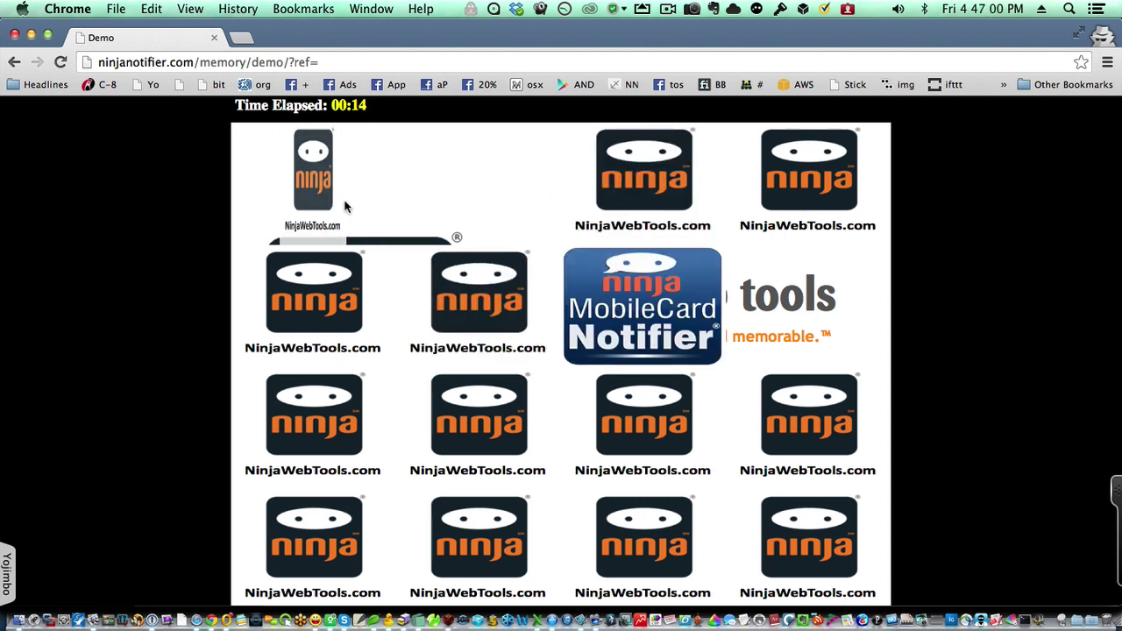
click(777, 183)
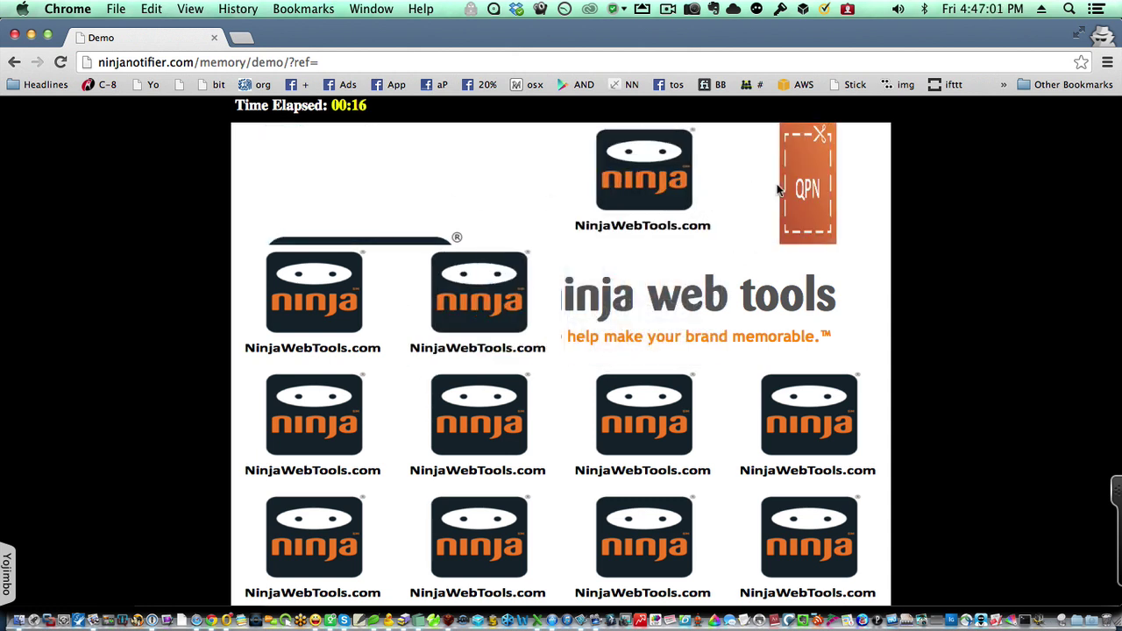
Keep matching tiles across the lower rows, pairing the two QPN coupon cards
click(684, 428)
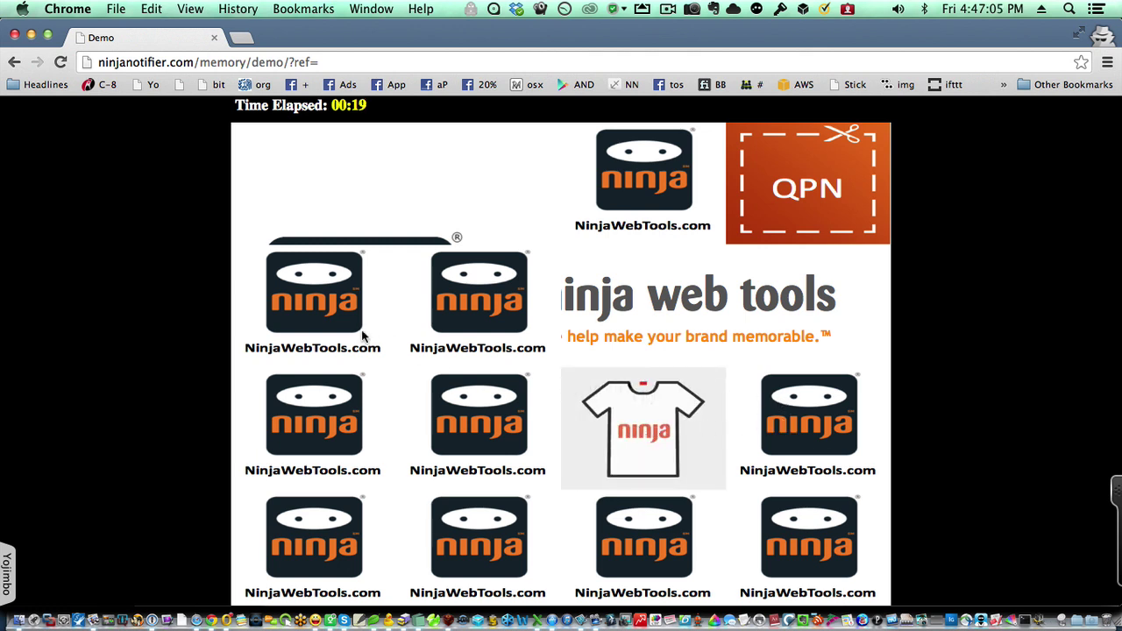
click(324, 313)
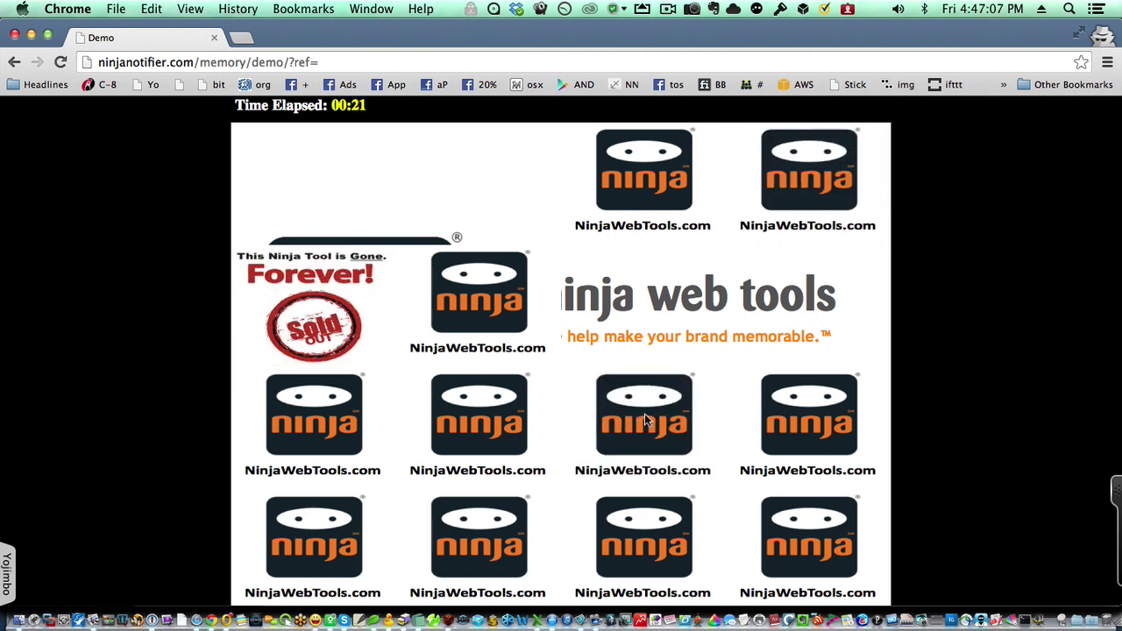
click(354, 414)
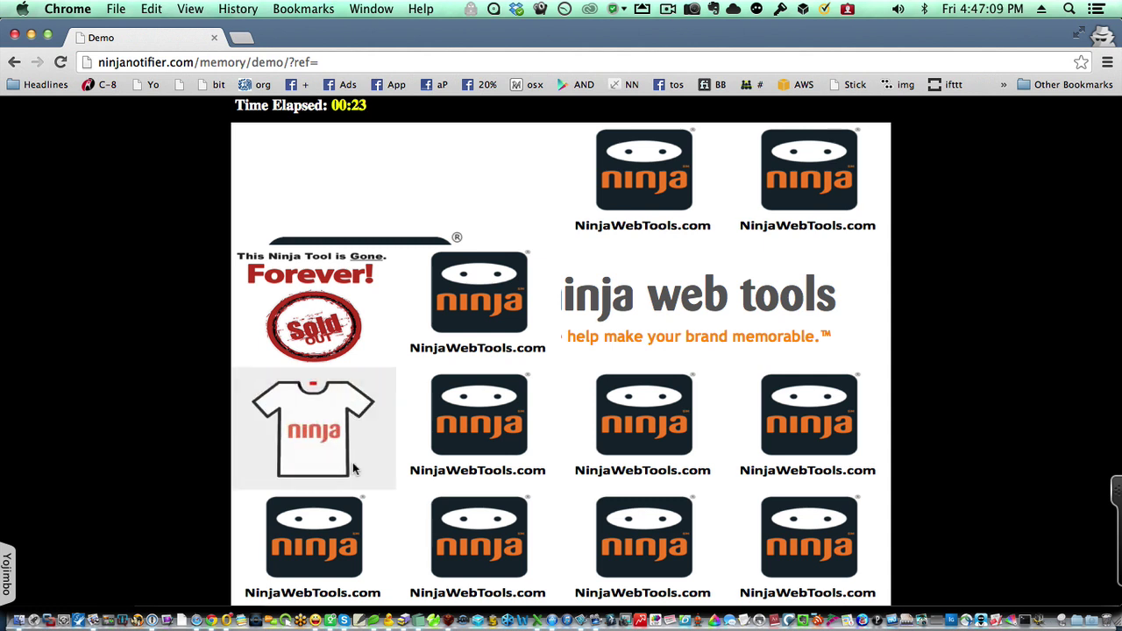
click(645, 422)
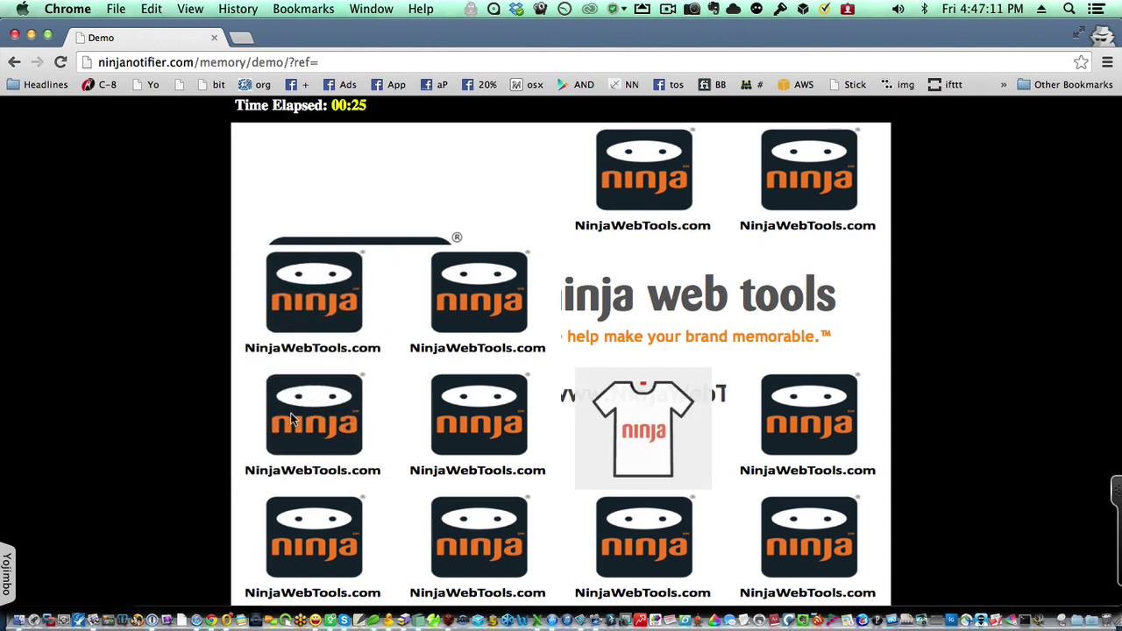
click(350, 423)
click(338, 542)
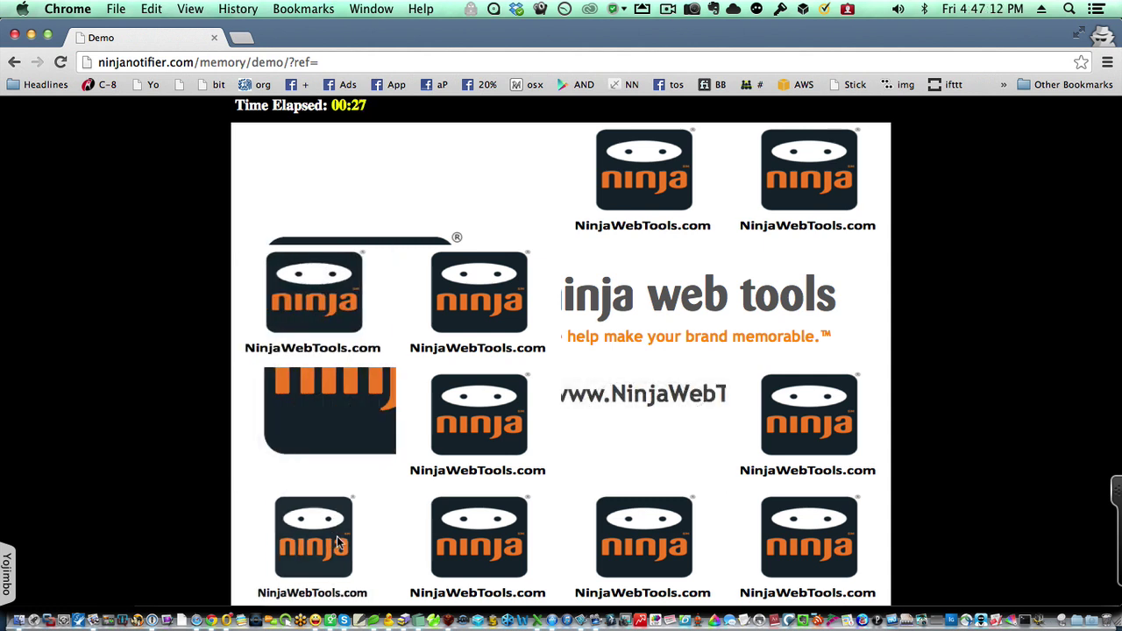
click(458, 544)
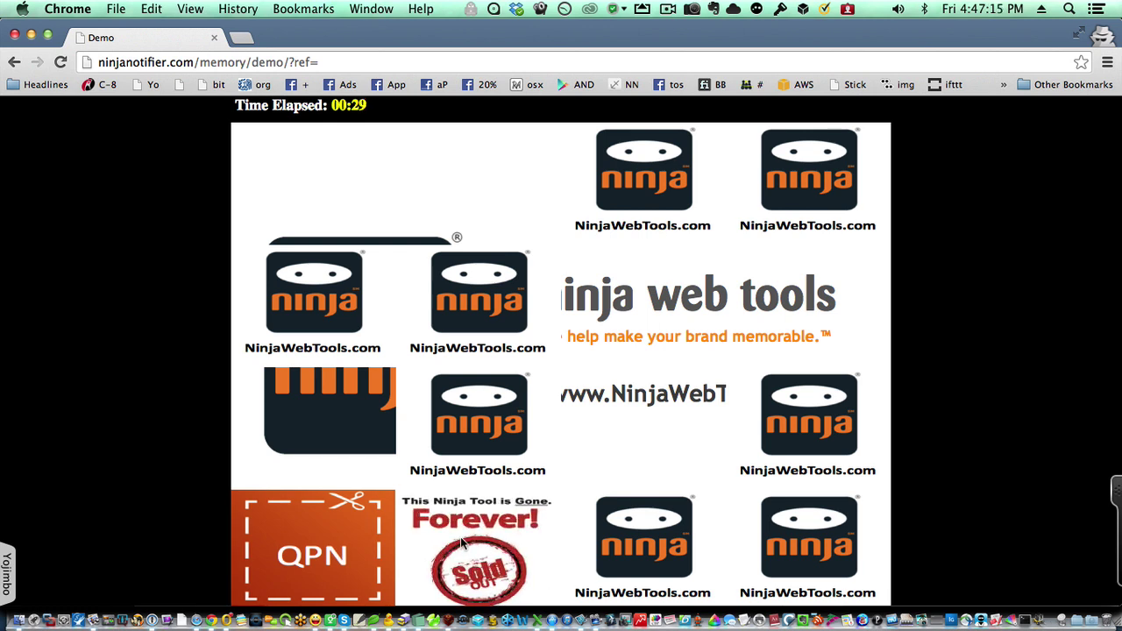
click(807, 210)
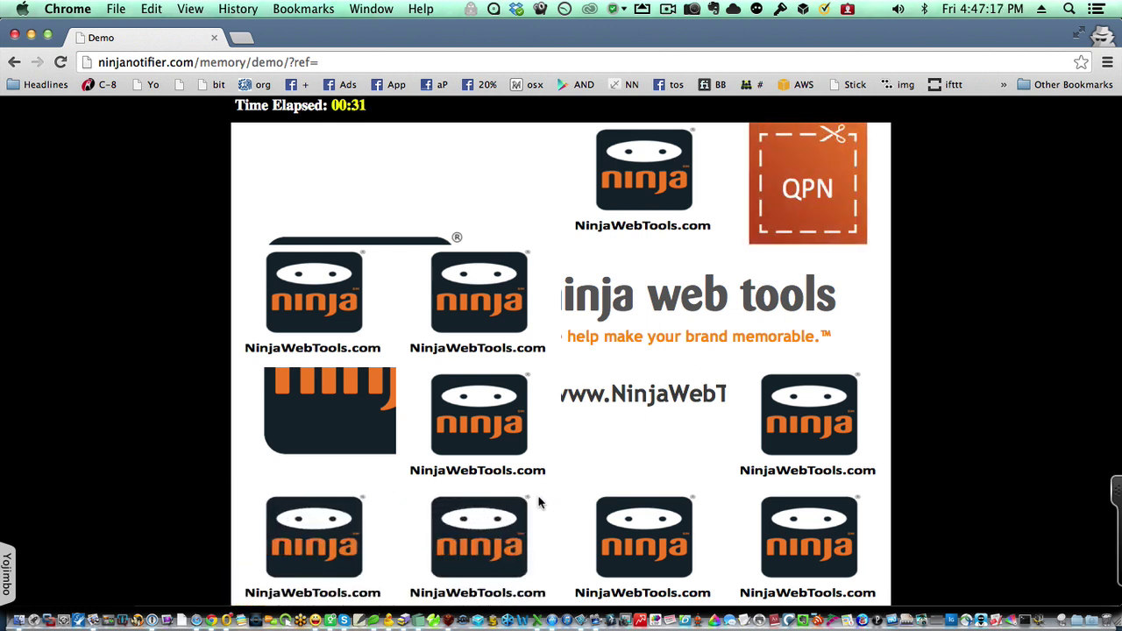
click(347, 533)
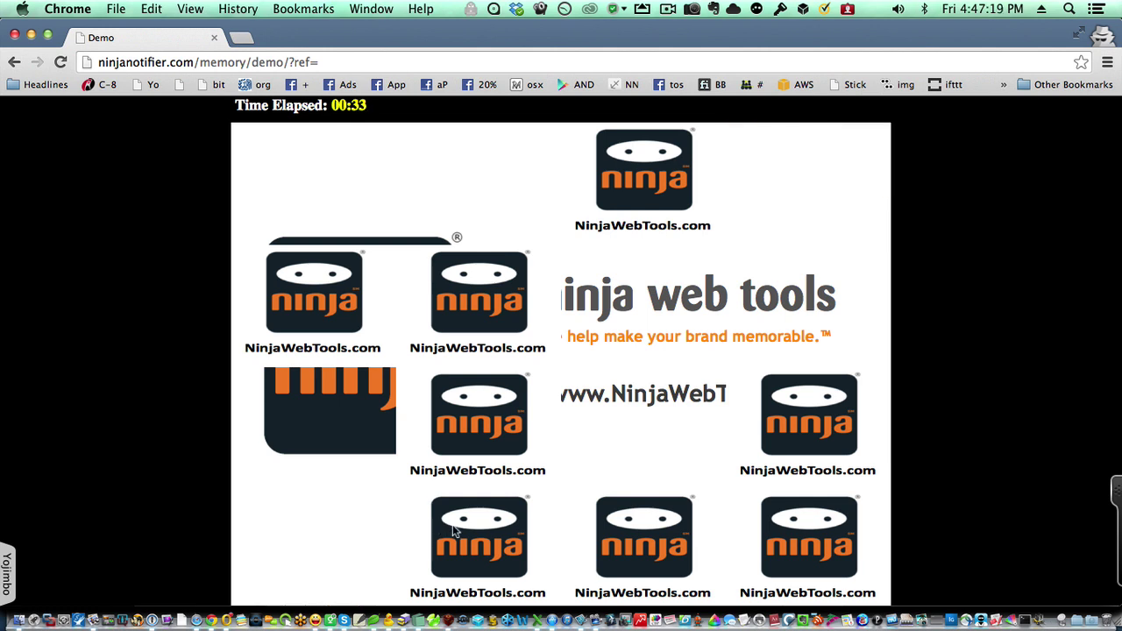
click(599, 216)
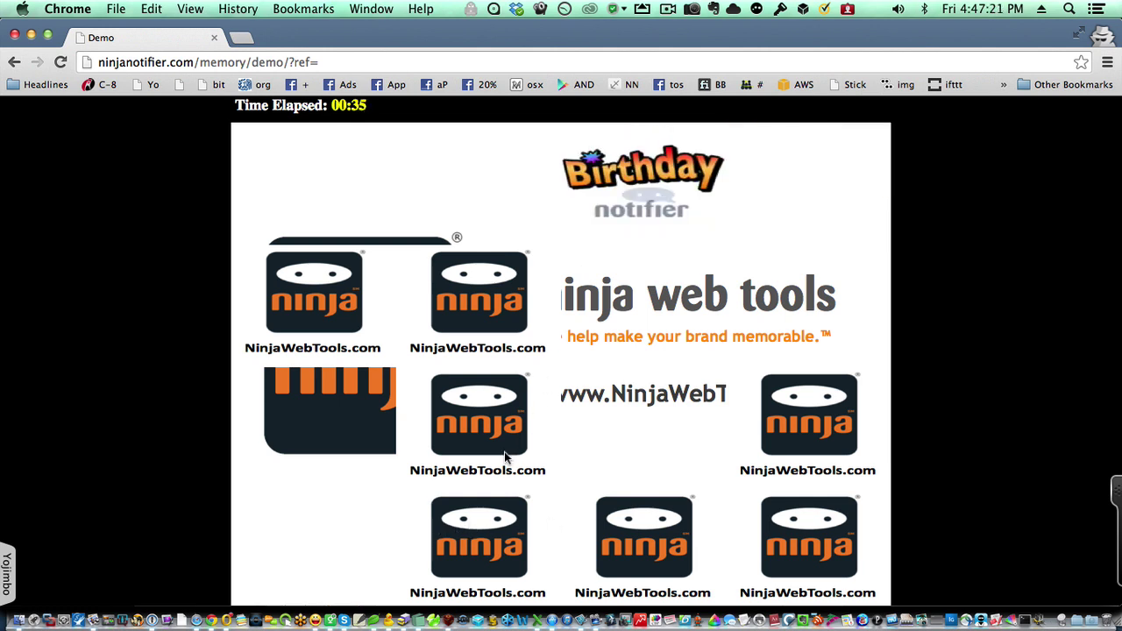
Match the remaining pairs, including the big black ninja cards, finishing the game in 00:54
click(698, 507)
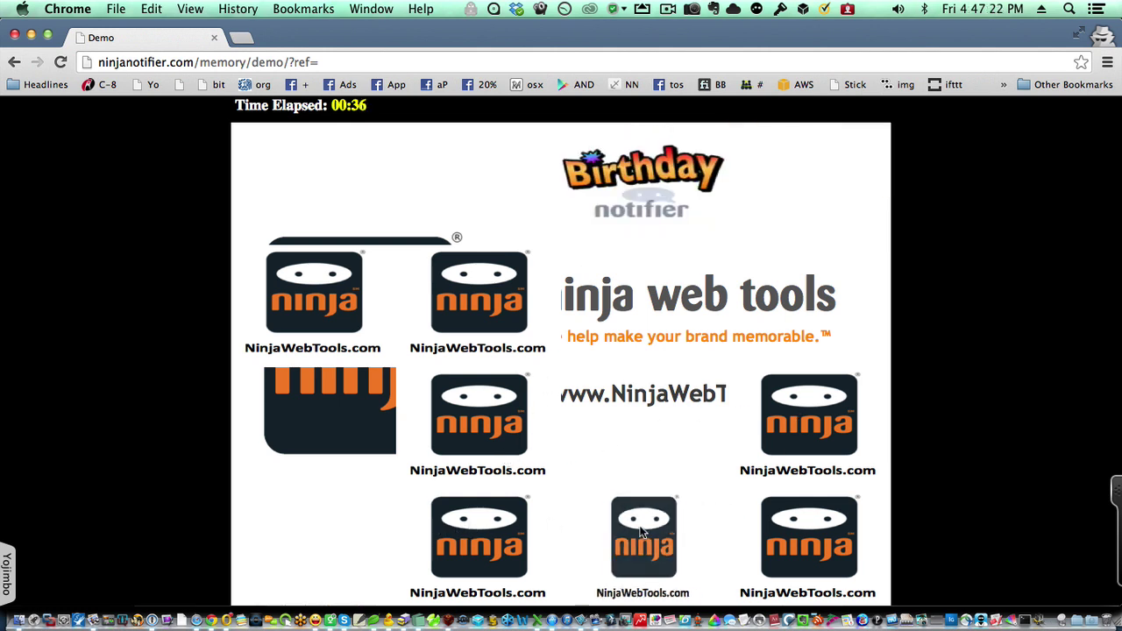
click(781, 526)
click(501, 420)
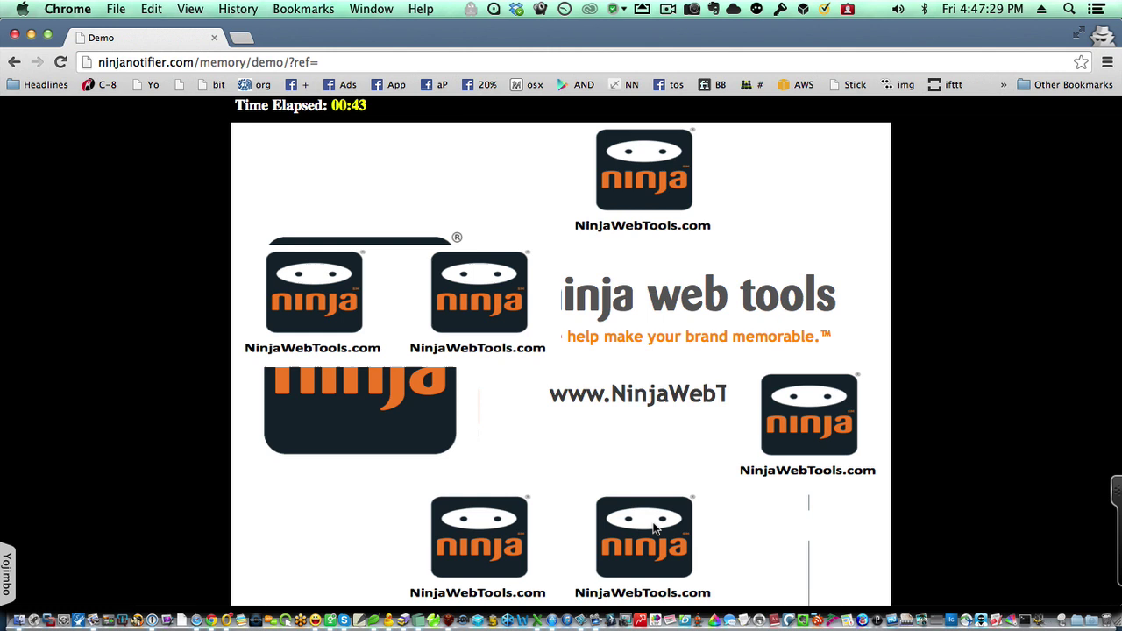
click(656, 521)
click(487, 434)
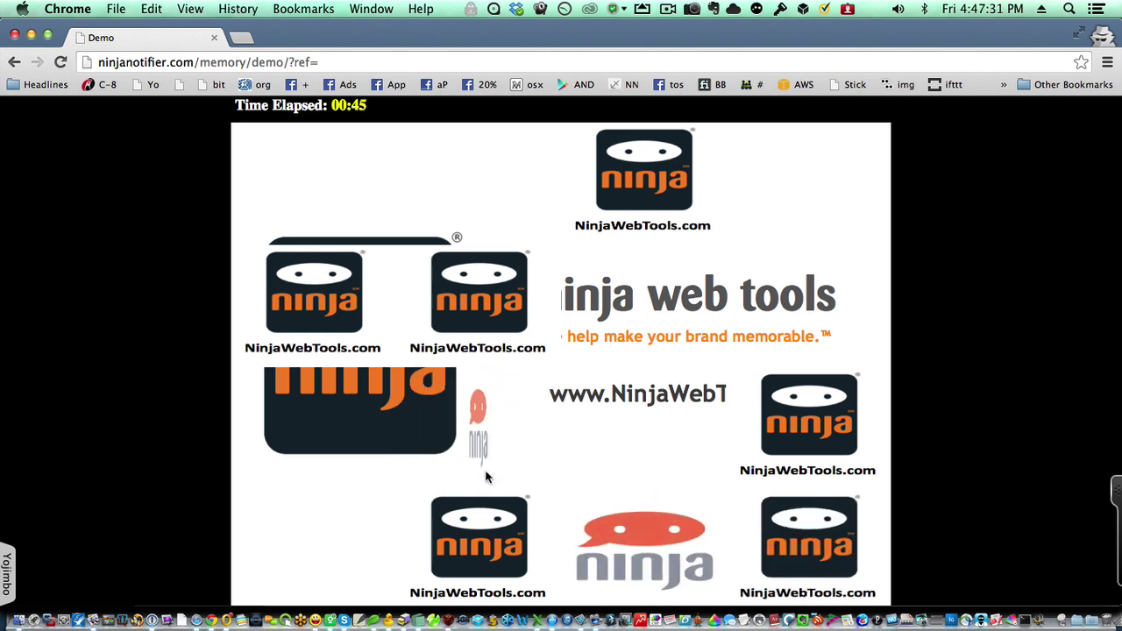
click(488, 329)
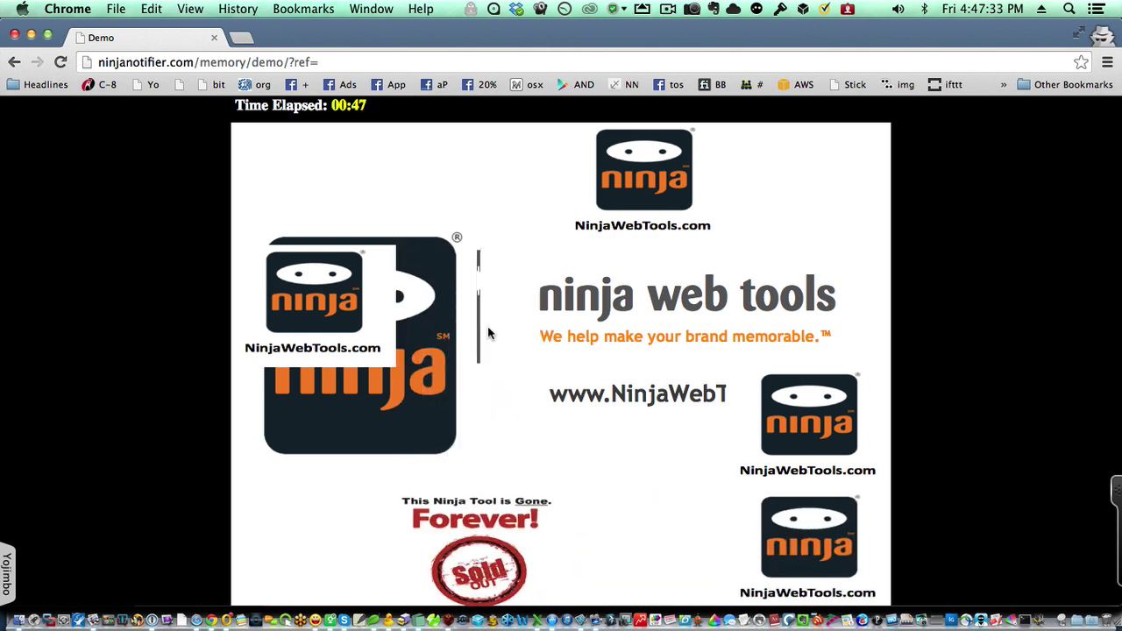
click(788, 519)
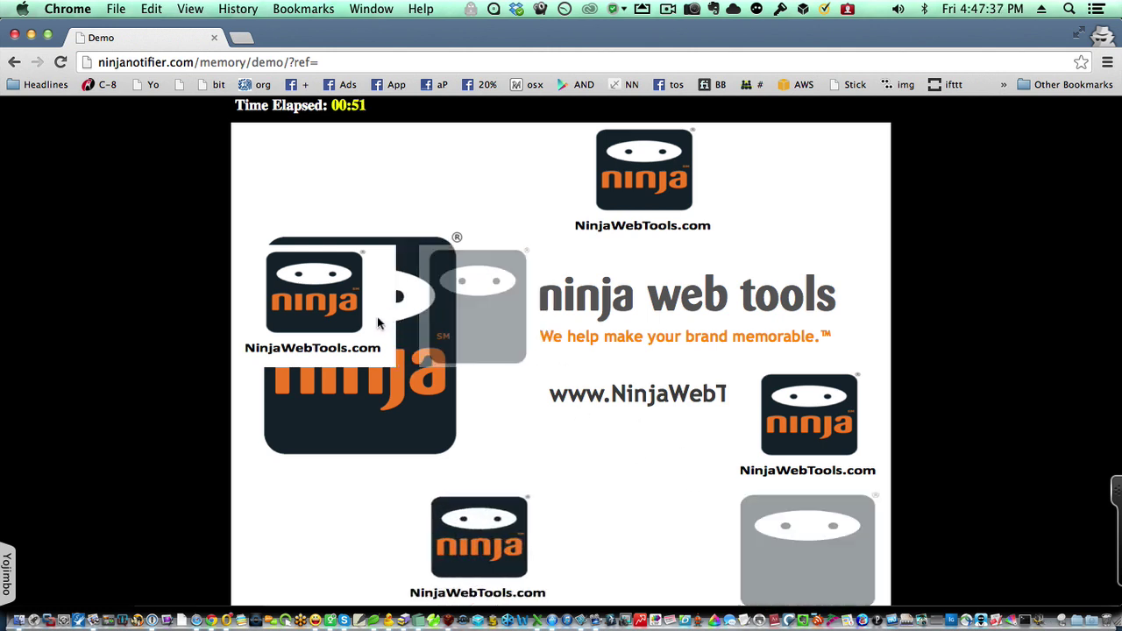
click(377, 322)
click(469, 535)
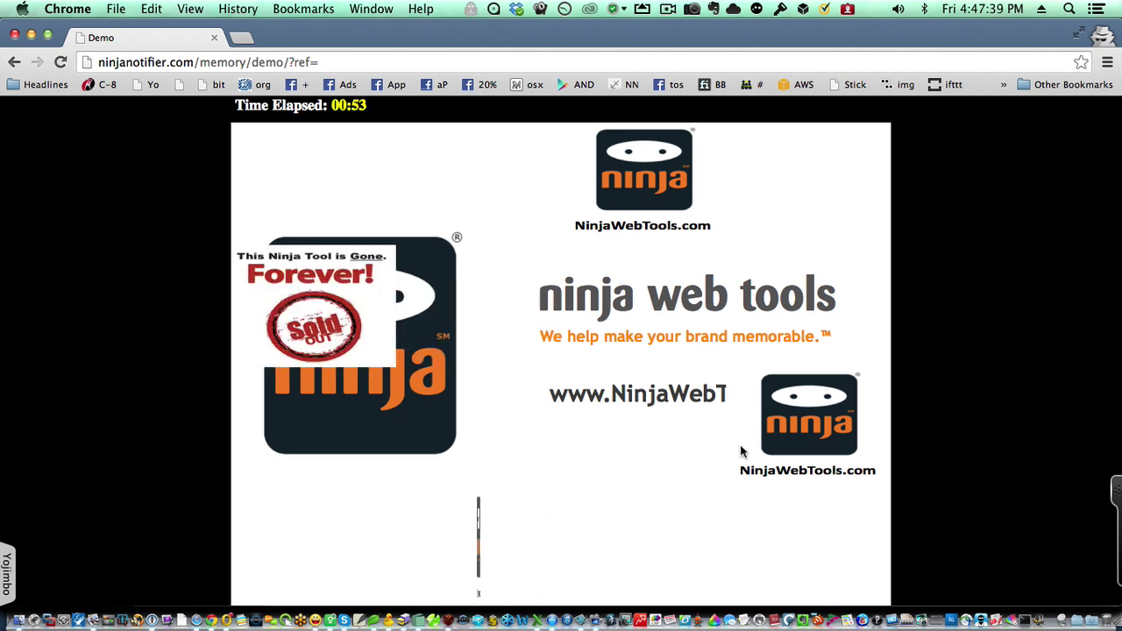
click(745, 449)
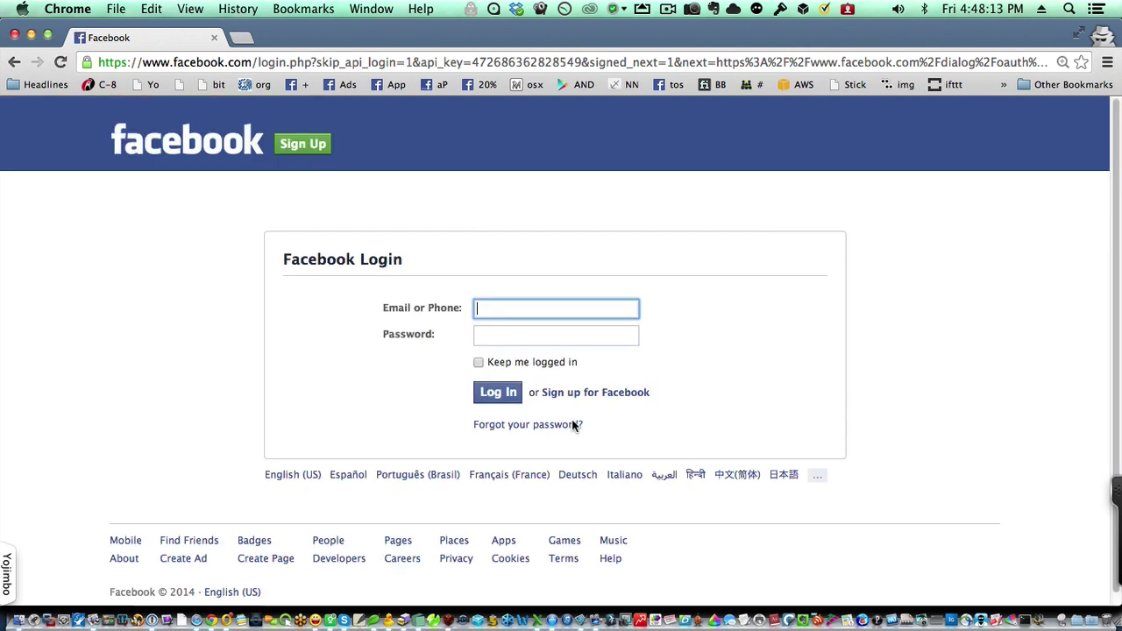
Log in to Facebook with the suggested e-mail address and the account password
text(ron)
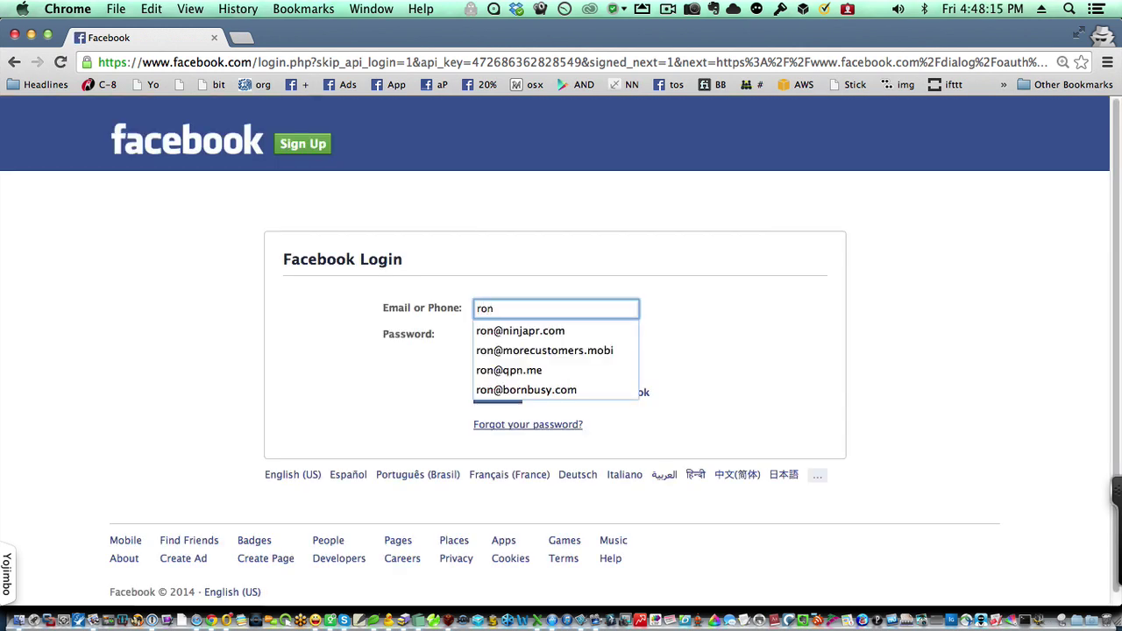
key(Down)
key(Tab)
text(•••••••)
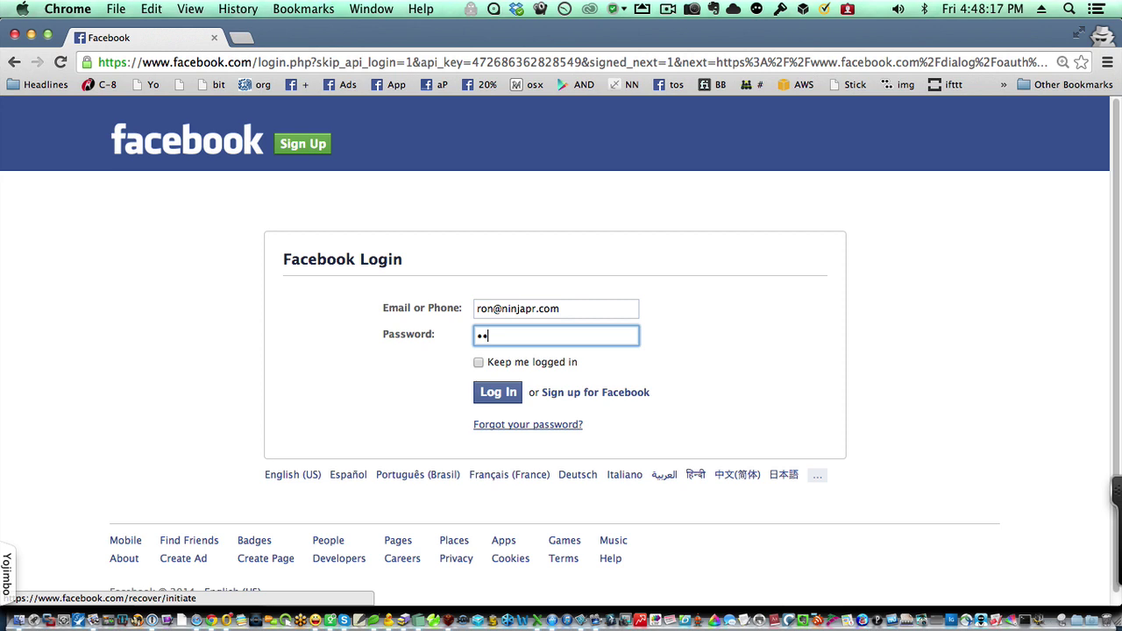
key(Return)
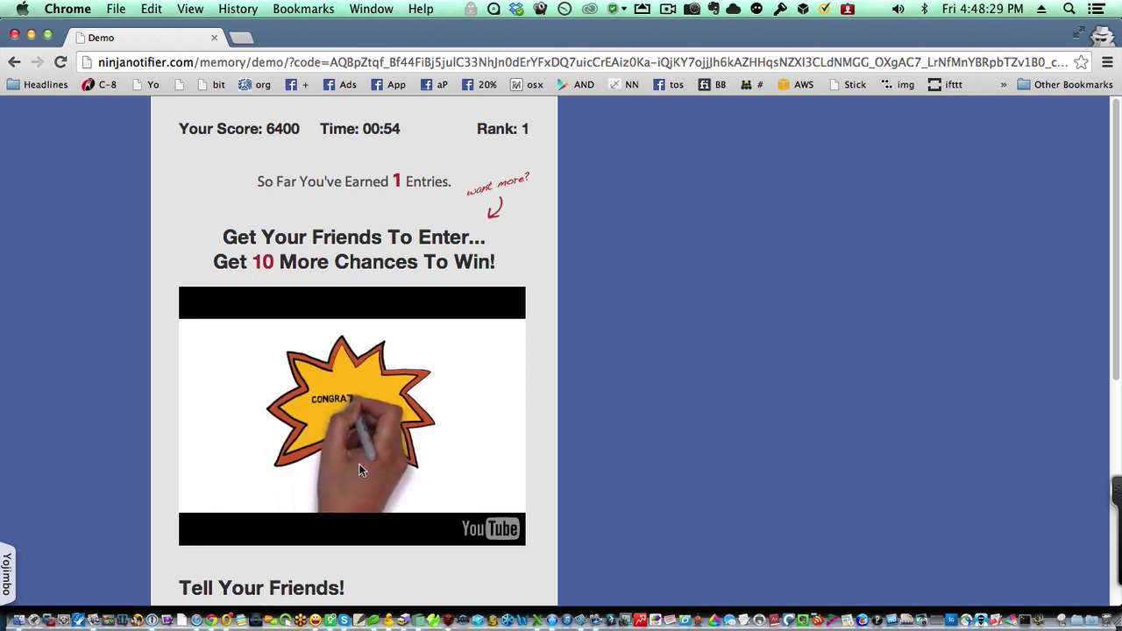
Toggle the congratulations video's playback and look over the results page
click(360, 471)
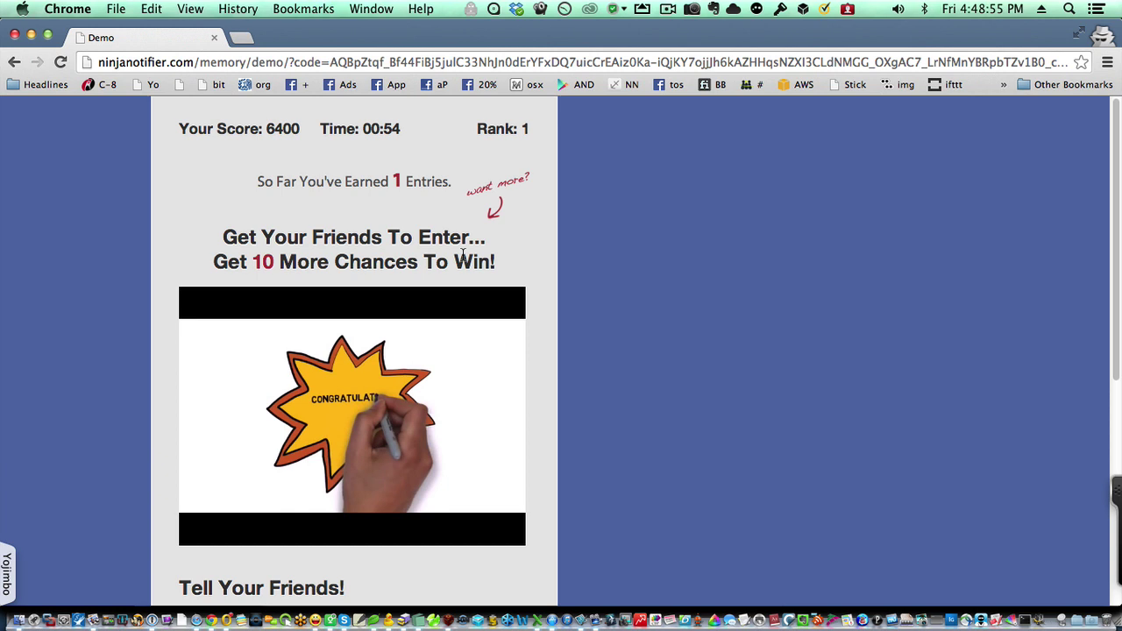
scroll(465, 253, down, 5)
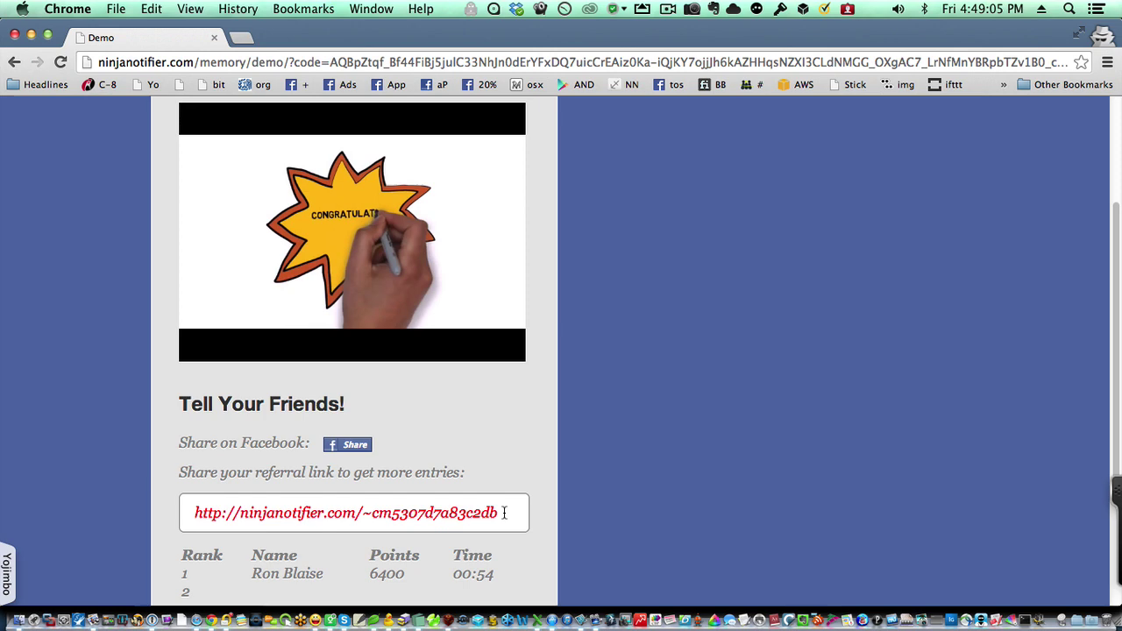
scroll(502, 491, up, 5)
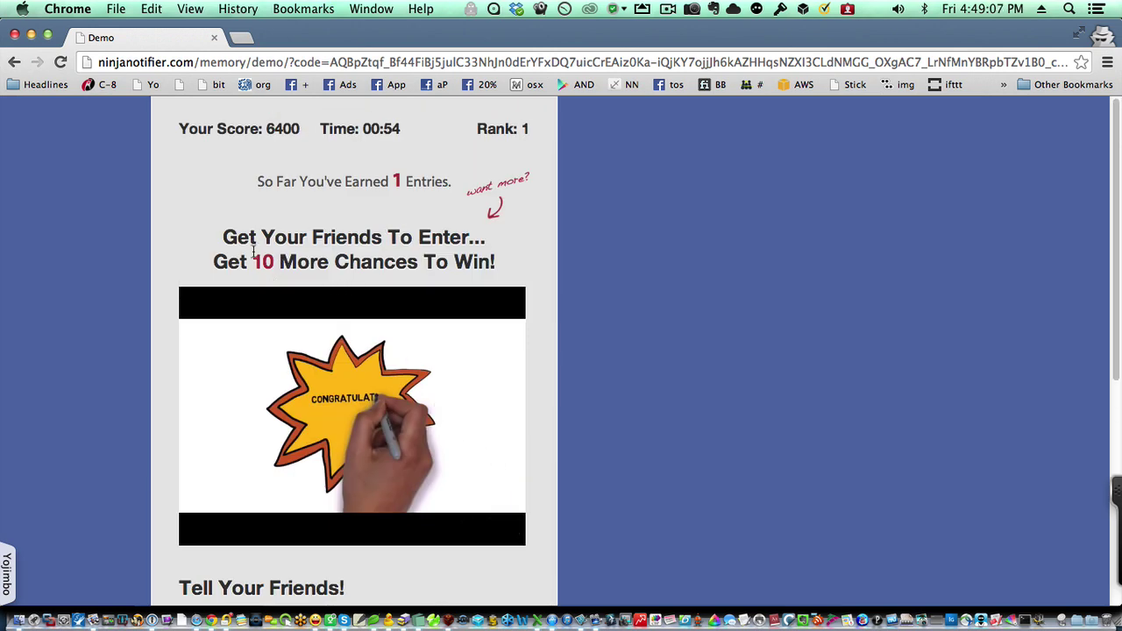
Select the whole referral link URL and switch to Safari to open it
scroll(347, 265, down, 1)
scroll(347, 265, down, 2)
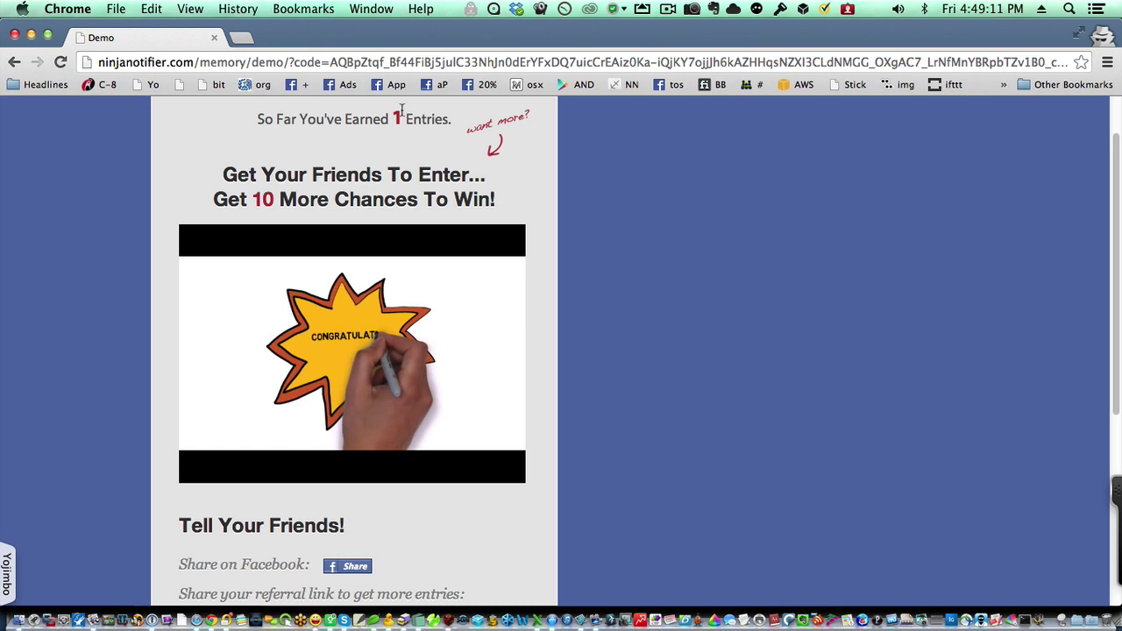
scroll(387, 395, down, 8)
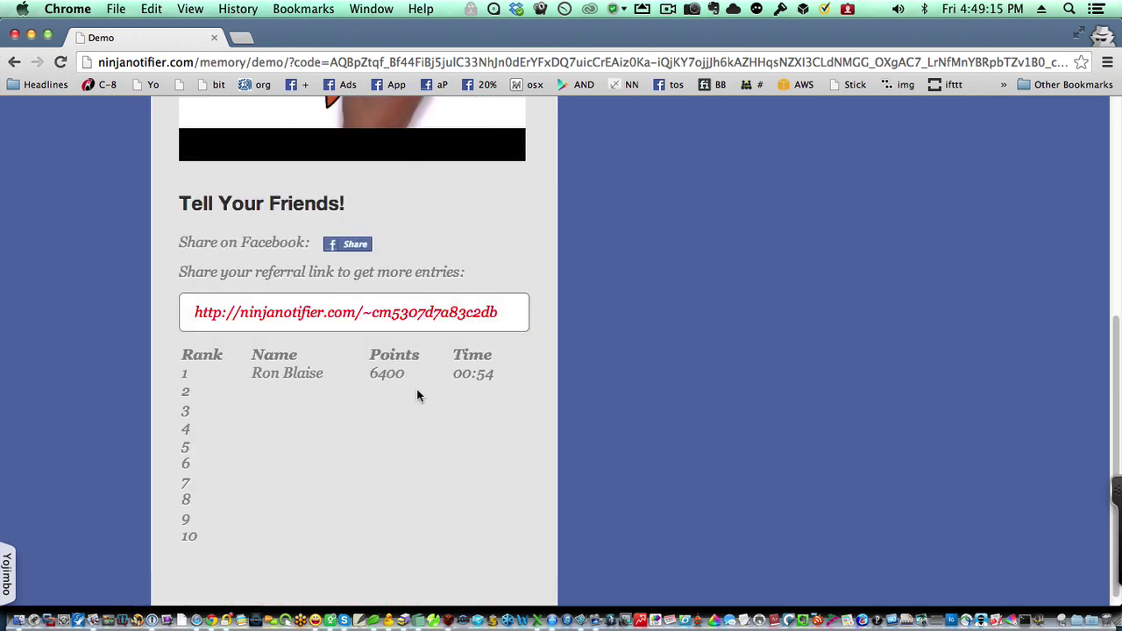
scroll(395, 399, up, 7)
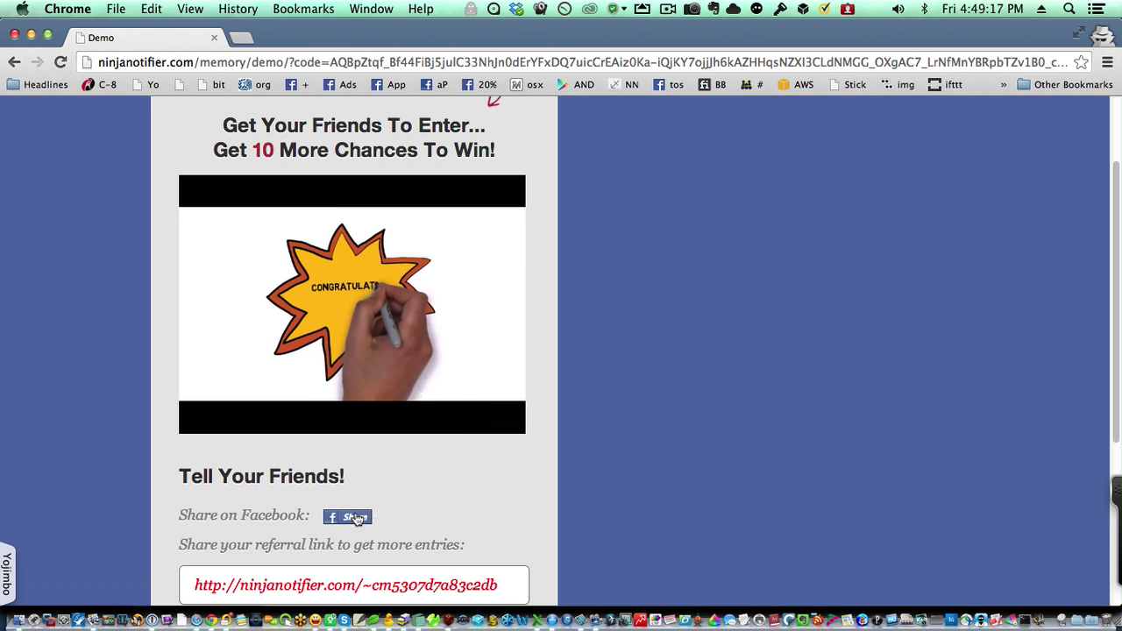
scroll(443, 498, up, 3)
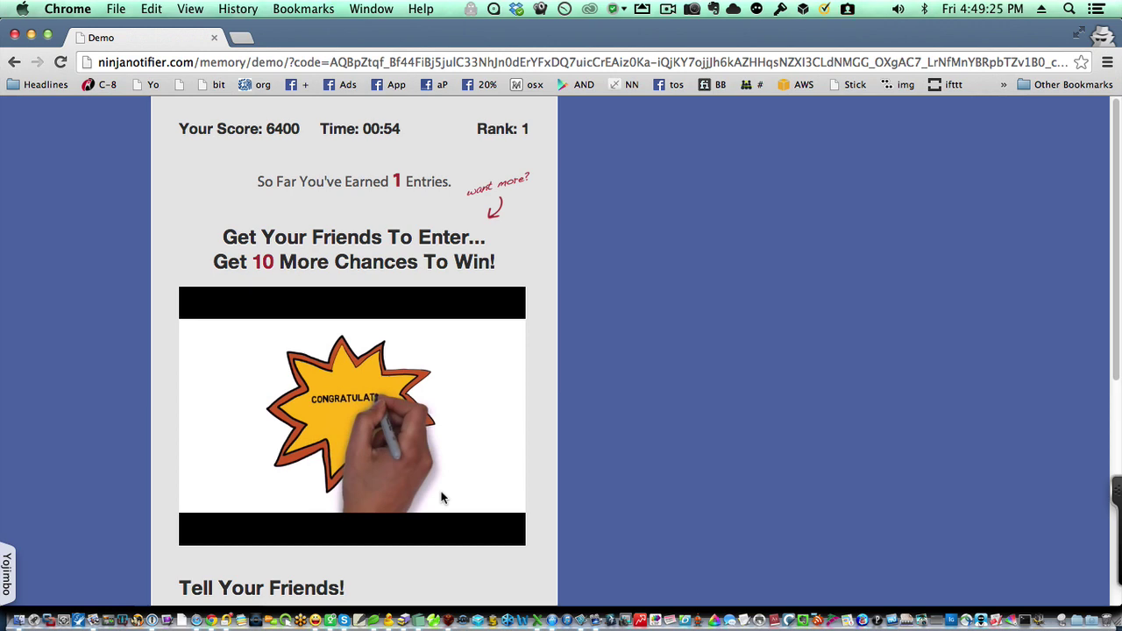
scroll(441, 497, down, 5)
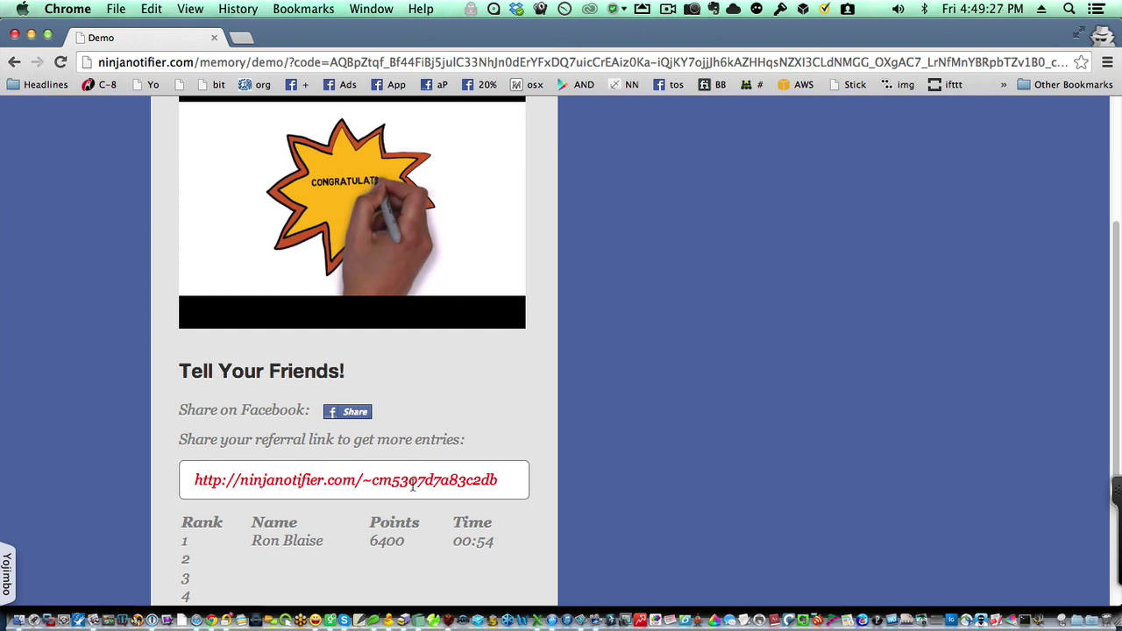
click(412, 484)
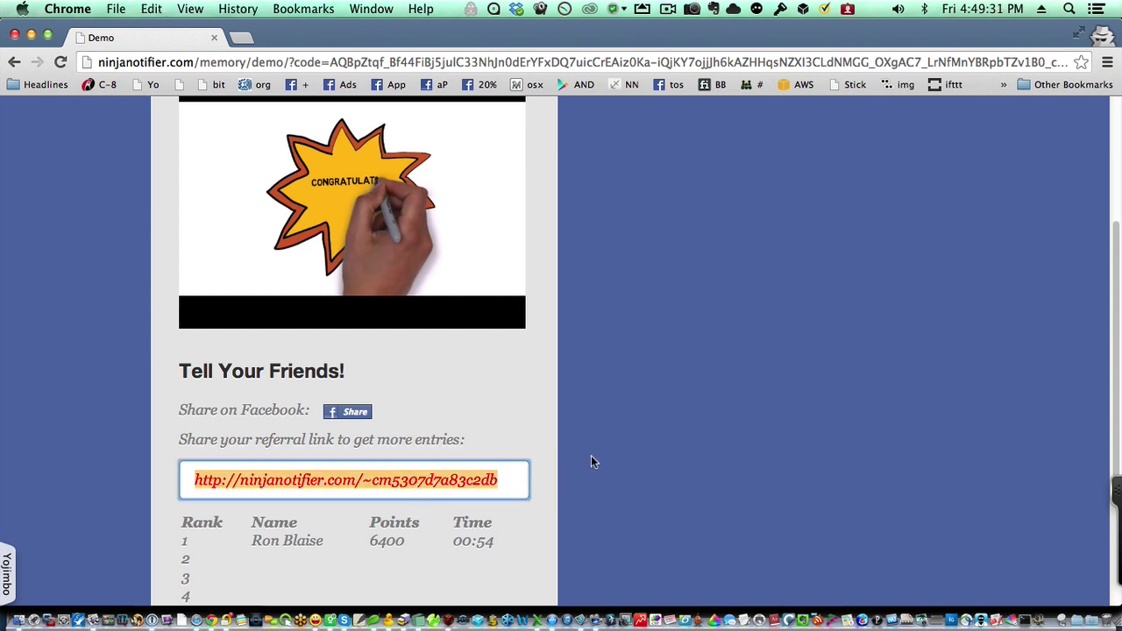
key(super+Tab)
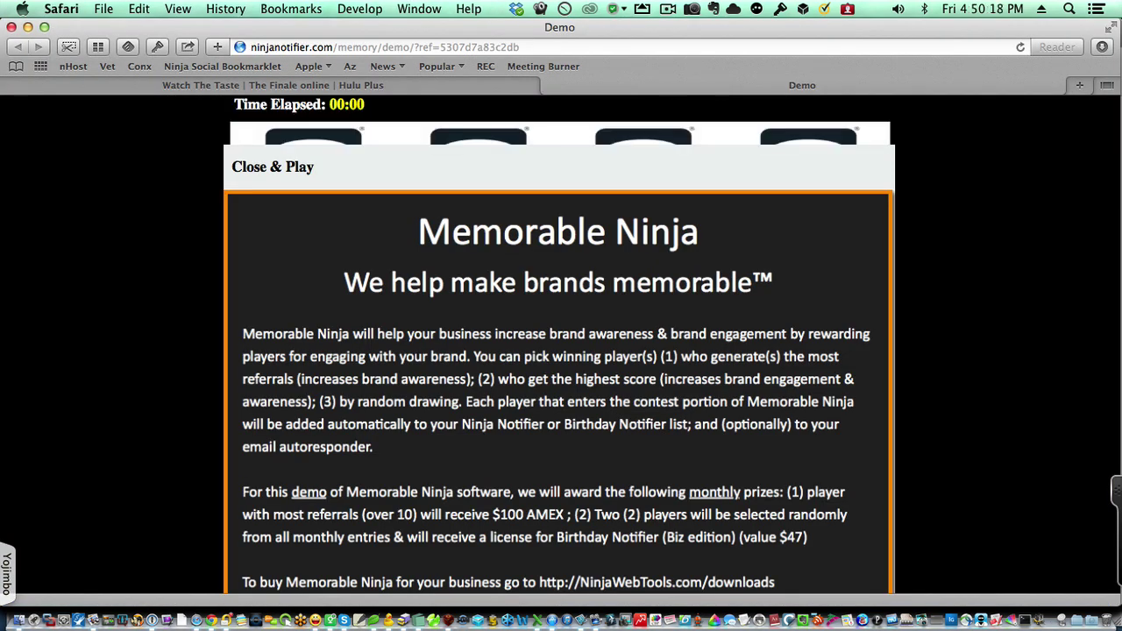
Dismiss the introduction and begin flipping top- and second-row cards in the referral game
click(275, 168)
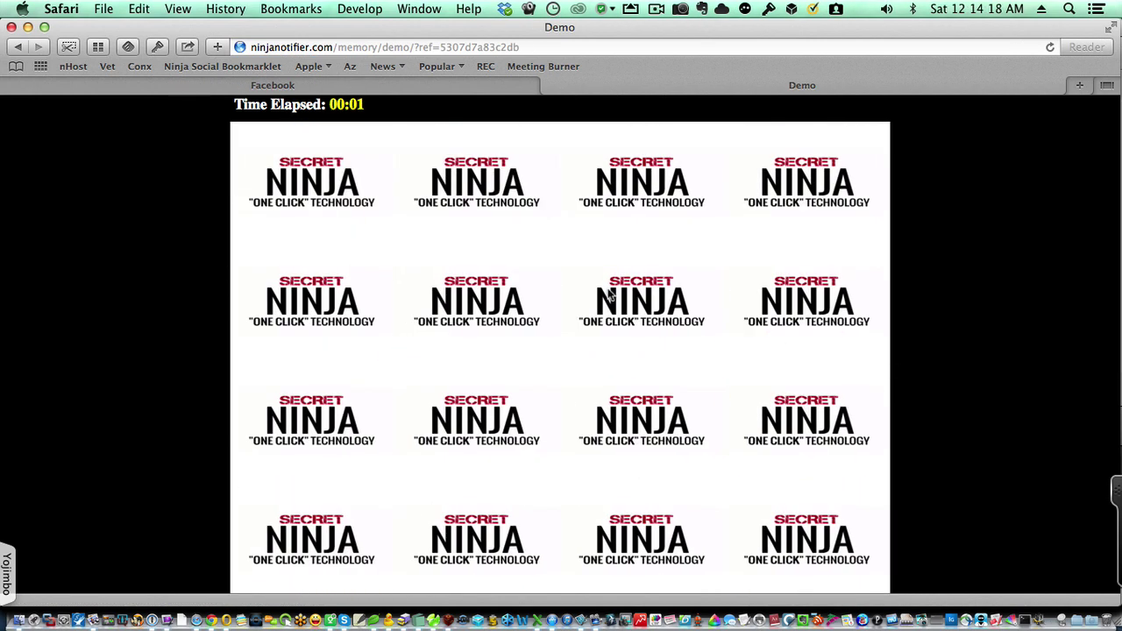
click(481, 179)
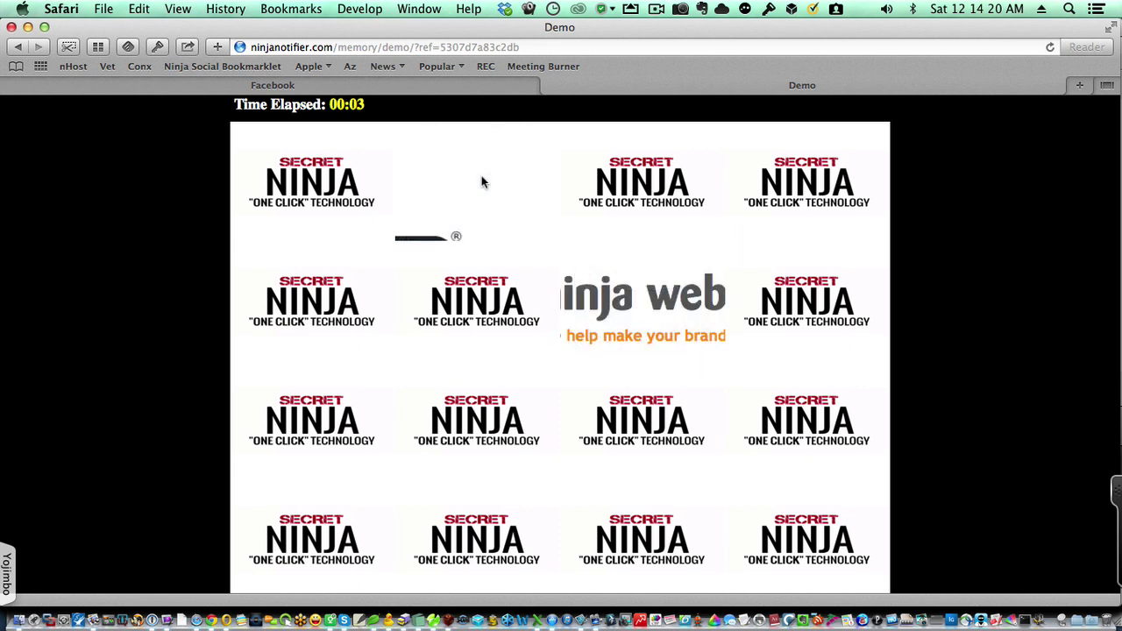
click(327, 183)
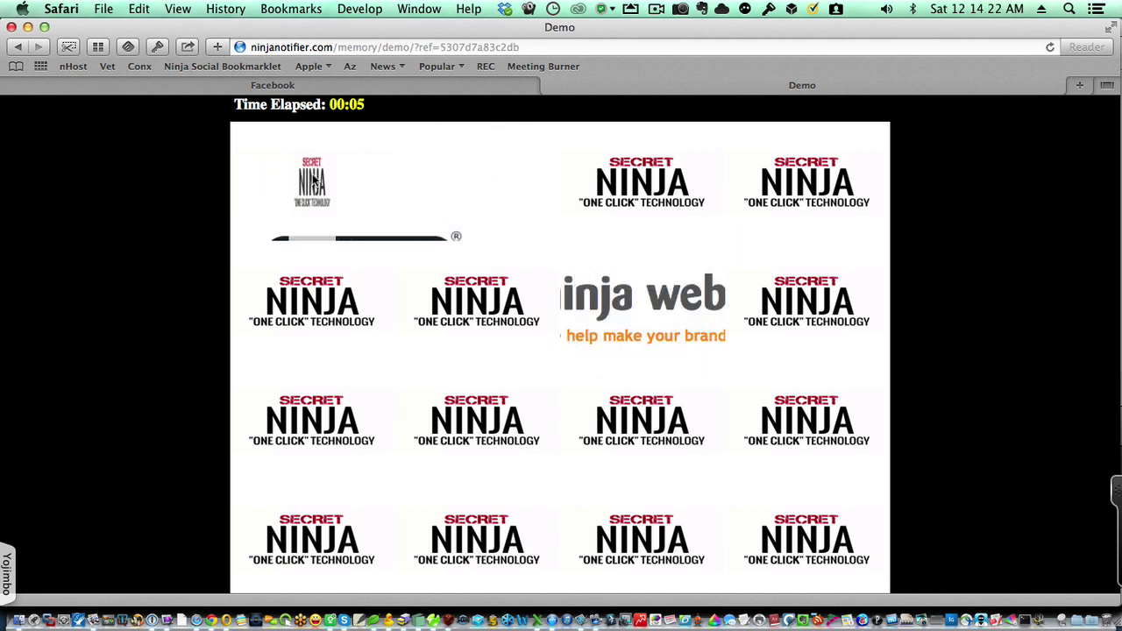
click(331, 307)
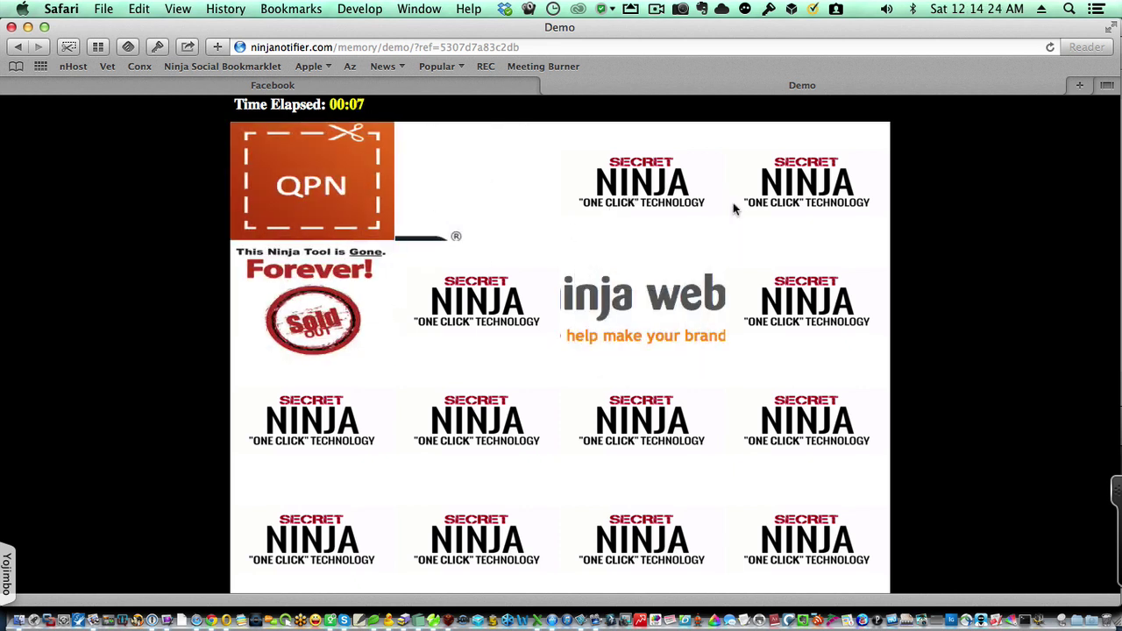
click(686, 193)
click(826, 195)
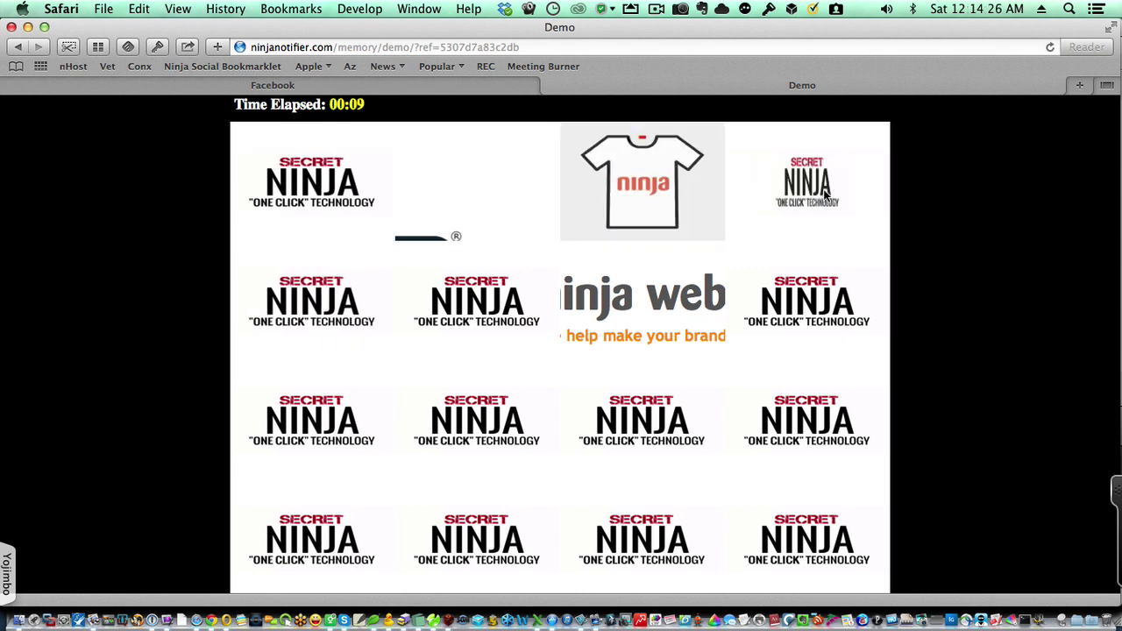
click(821, 316)
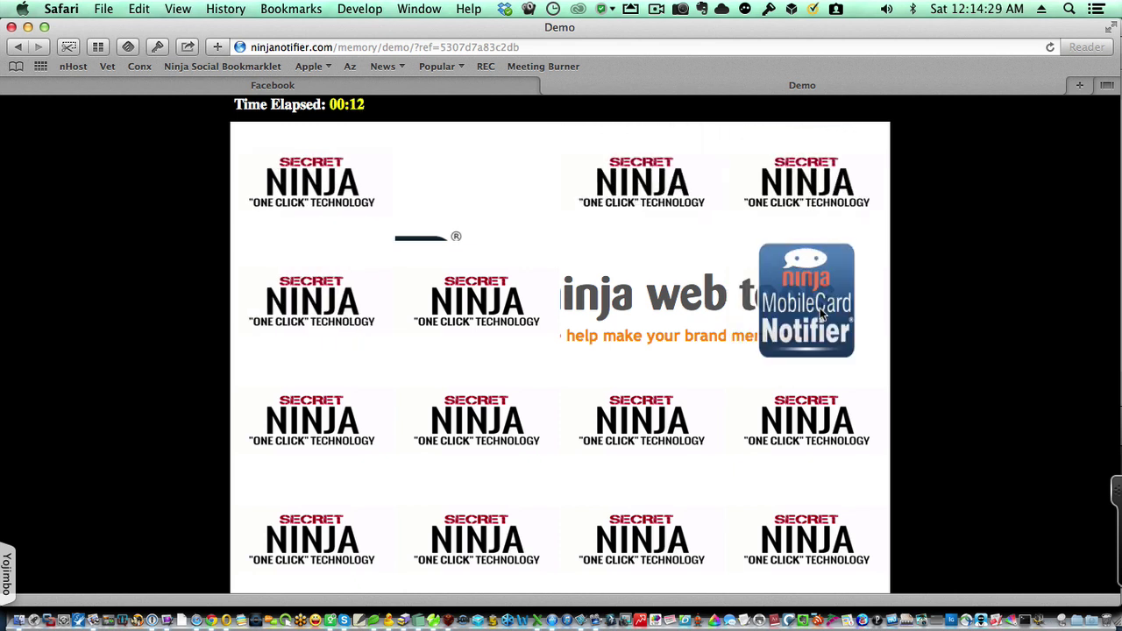
click(498, 319)
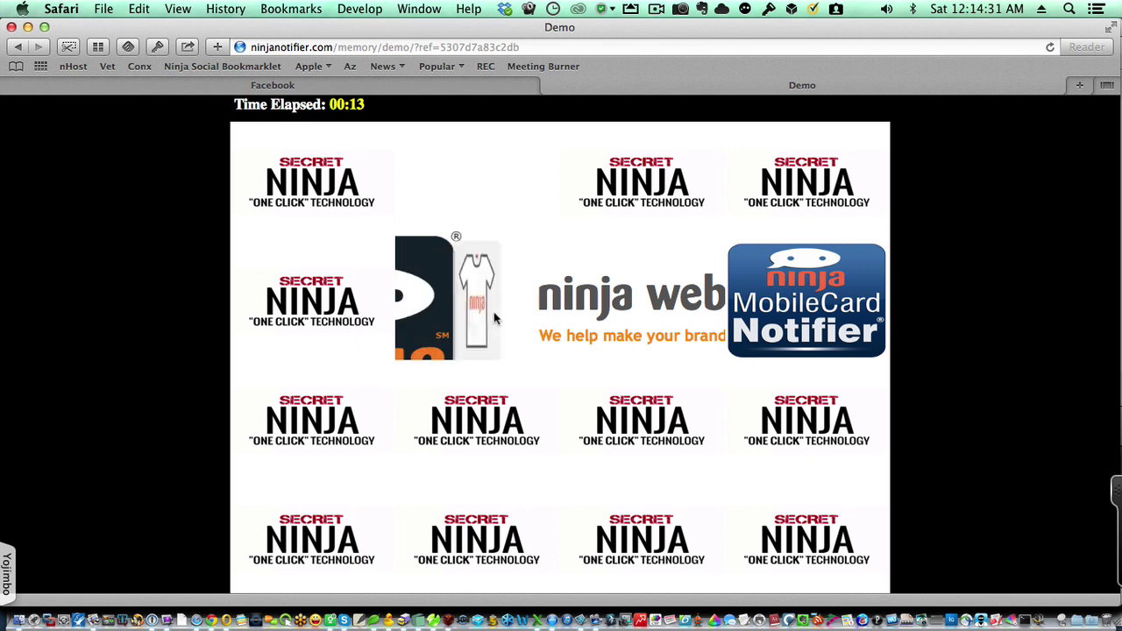
click(335, 295)
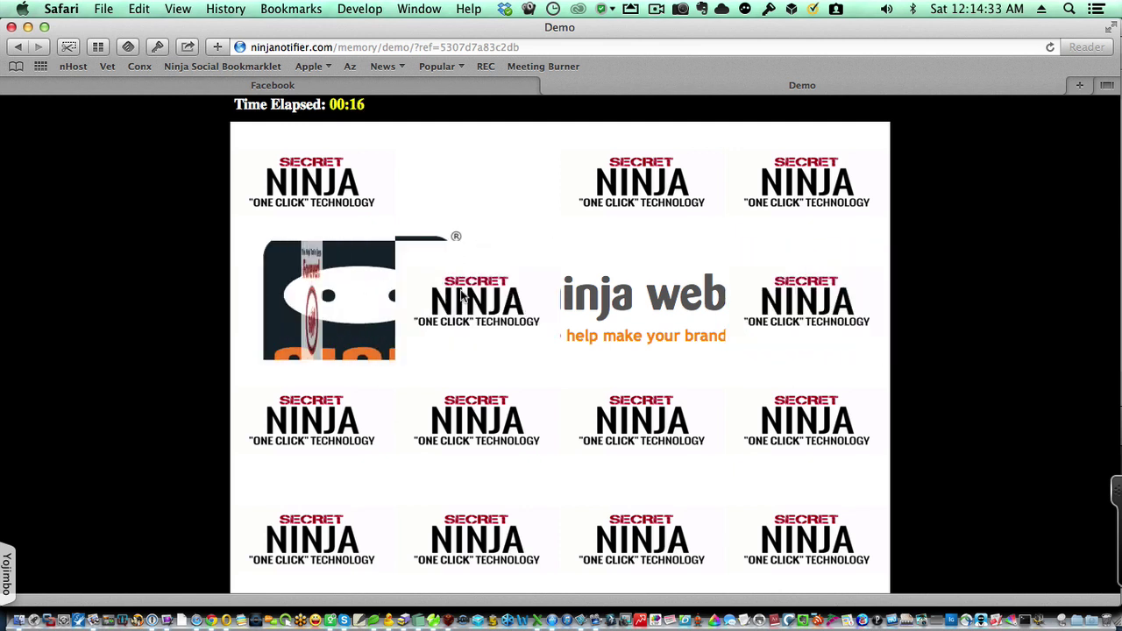
click(318, 211)
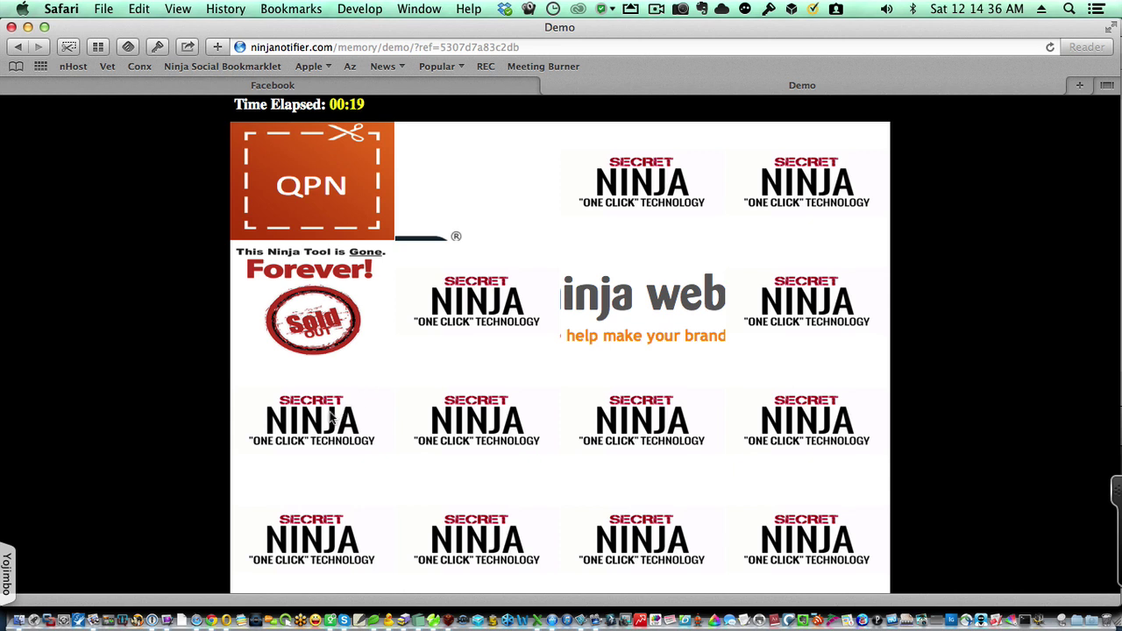
click(342, 416)
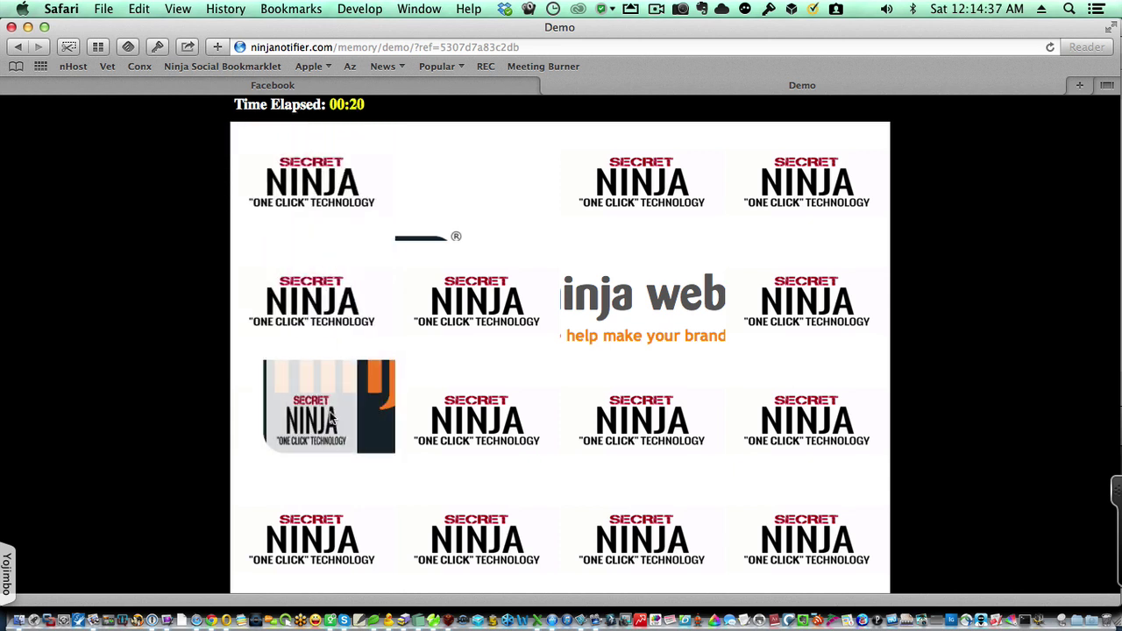
click(473, 417)
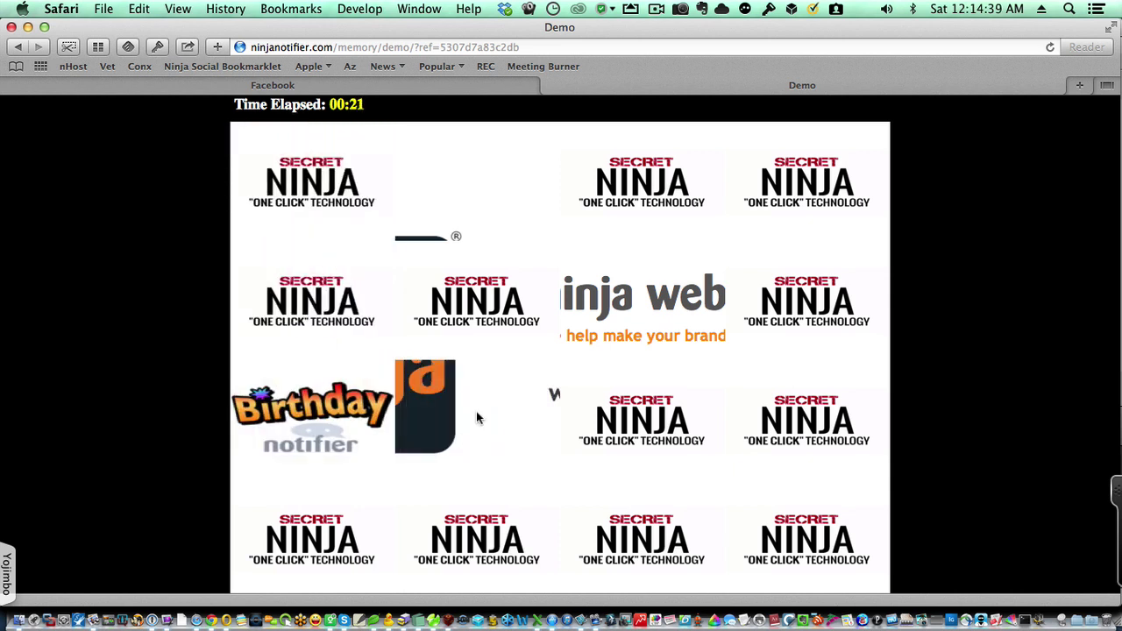
Continue pairing cards, matching the Sold Out and MobileCard Notifier cards
click(658, 427)
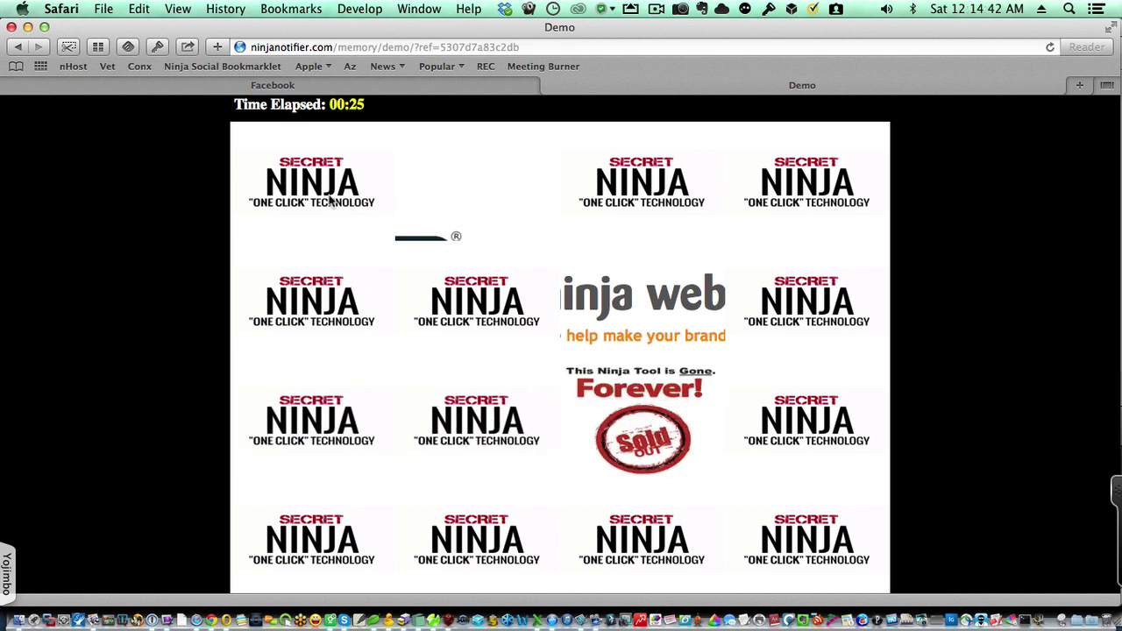
click(332, 202)
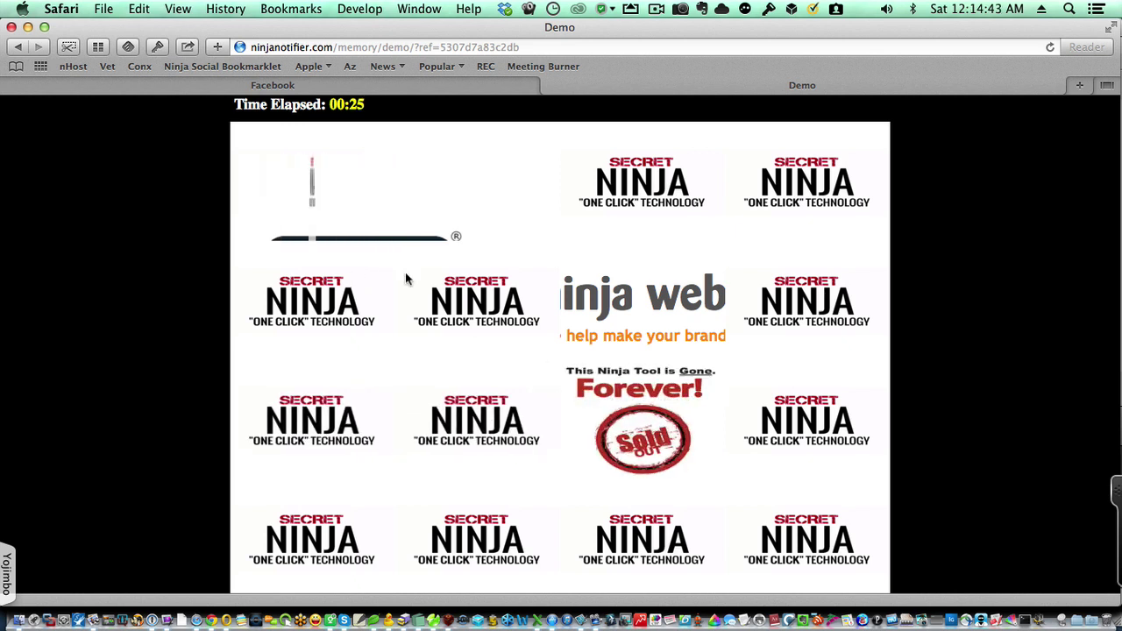
click(364, 307)
click(719, 438)
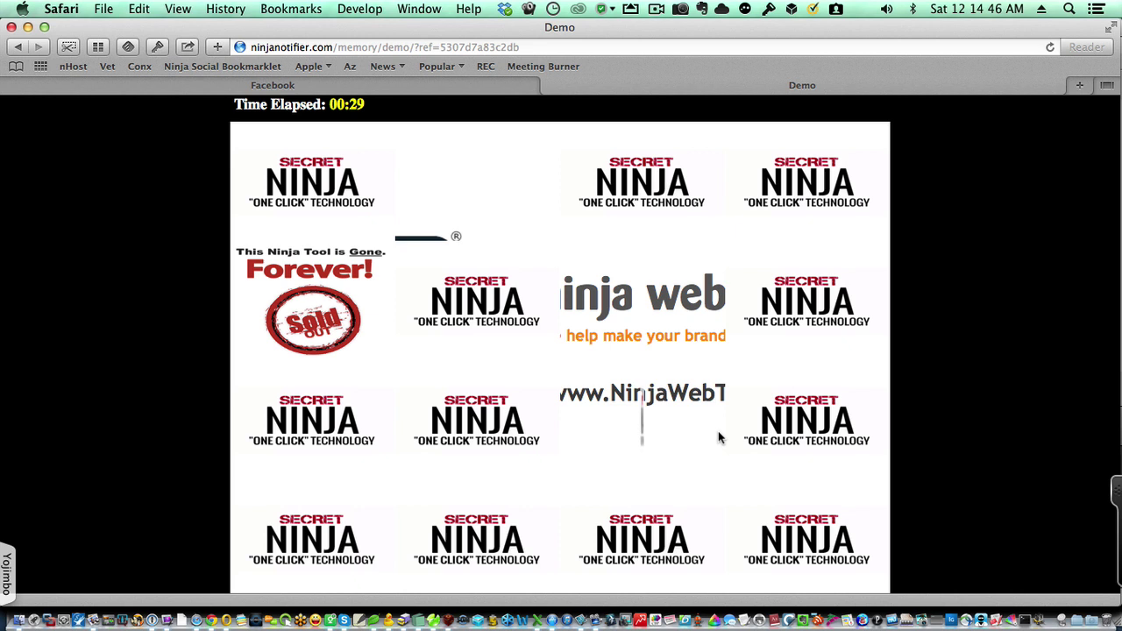
click(809, 447)
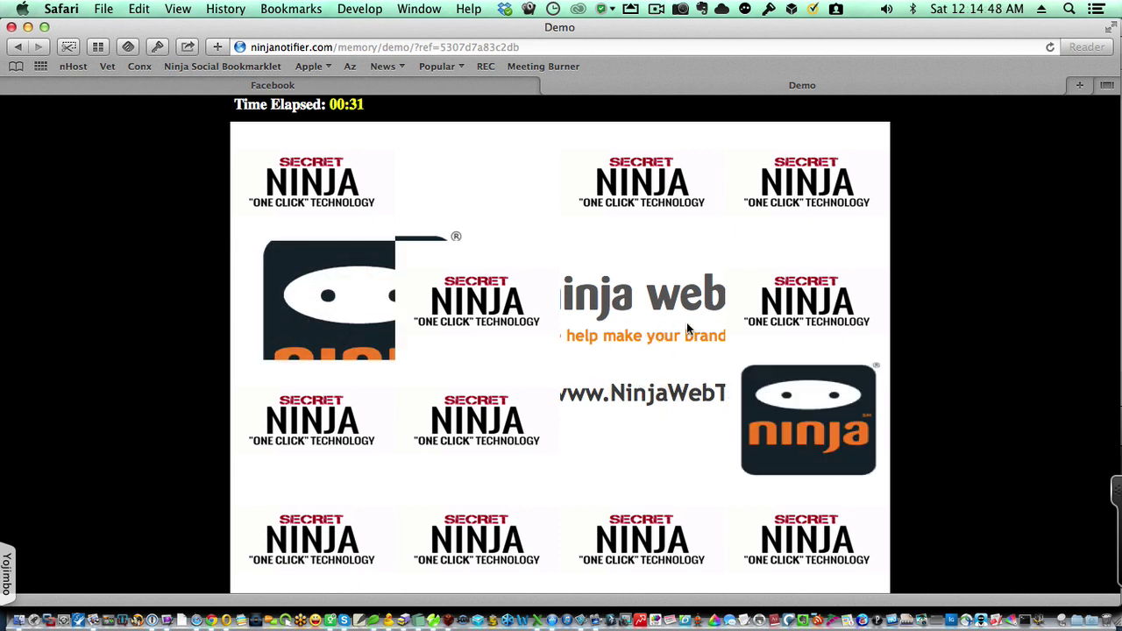
click(800, 521)
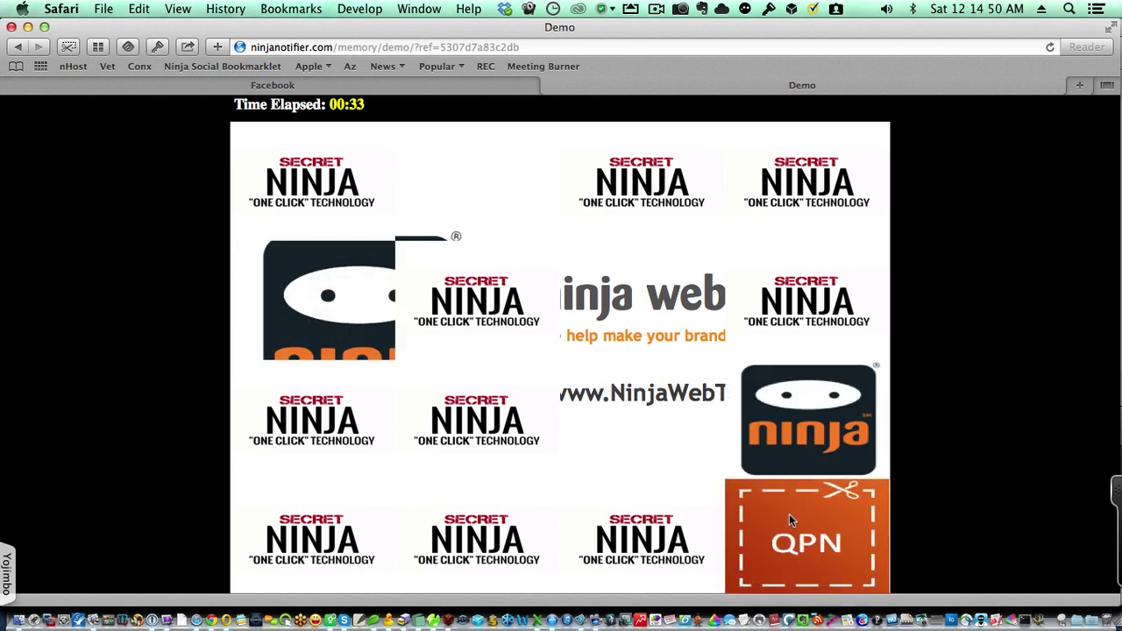
click(419, 300)
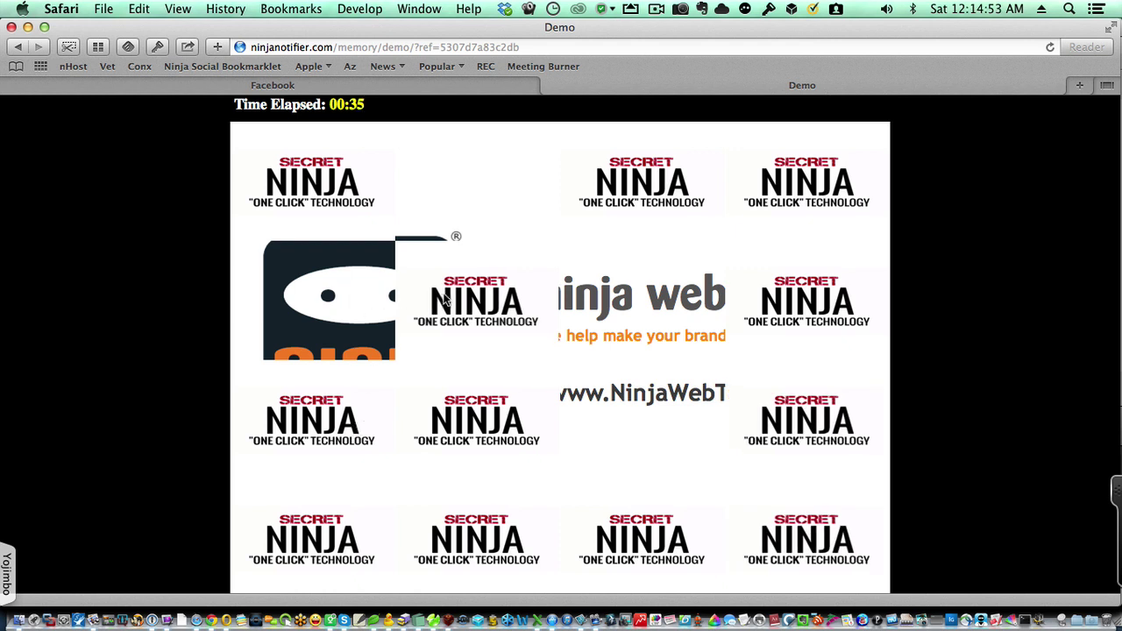
click(346, 425)
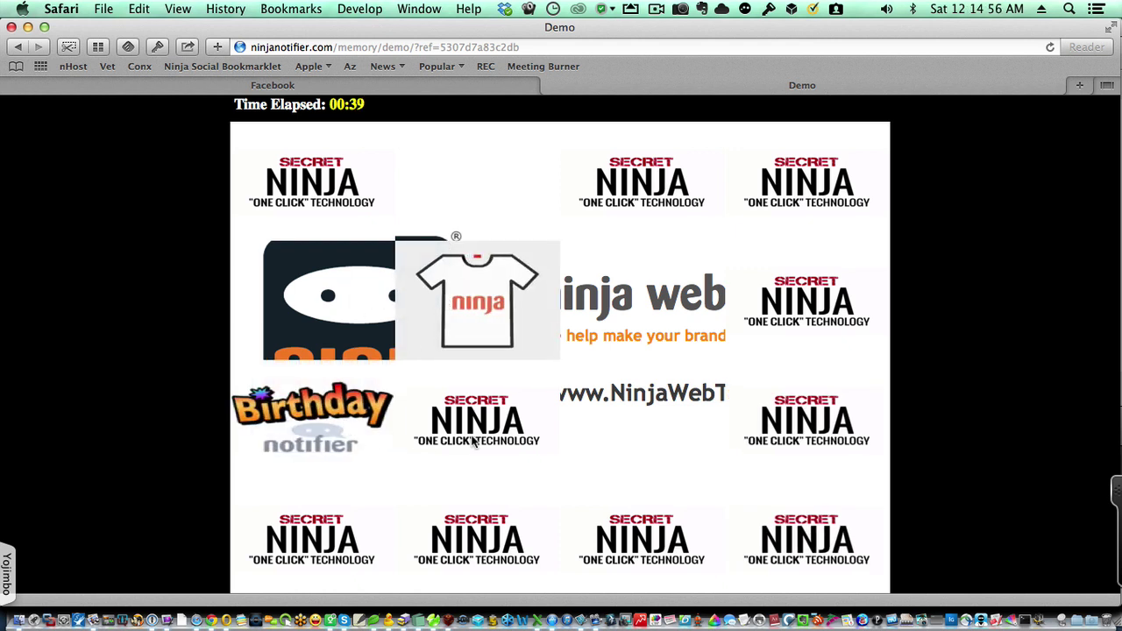
click(826, 300)
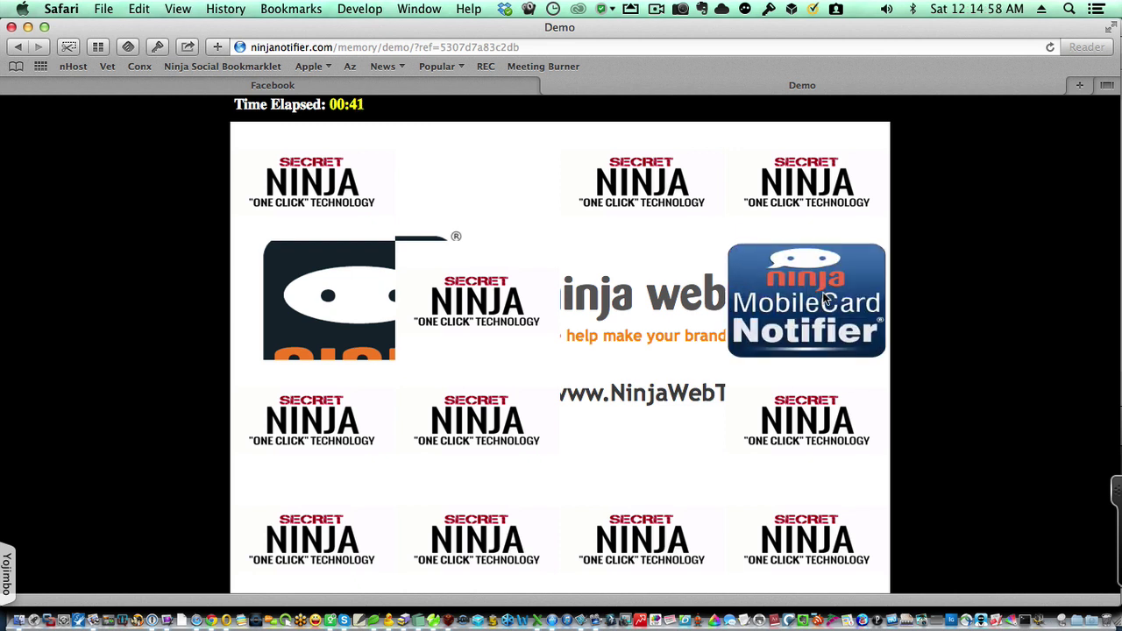
click(336, 538)
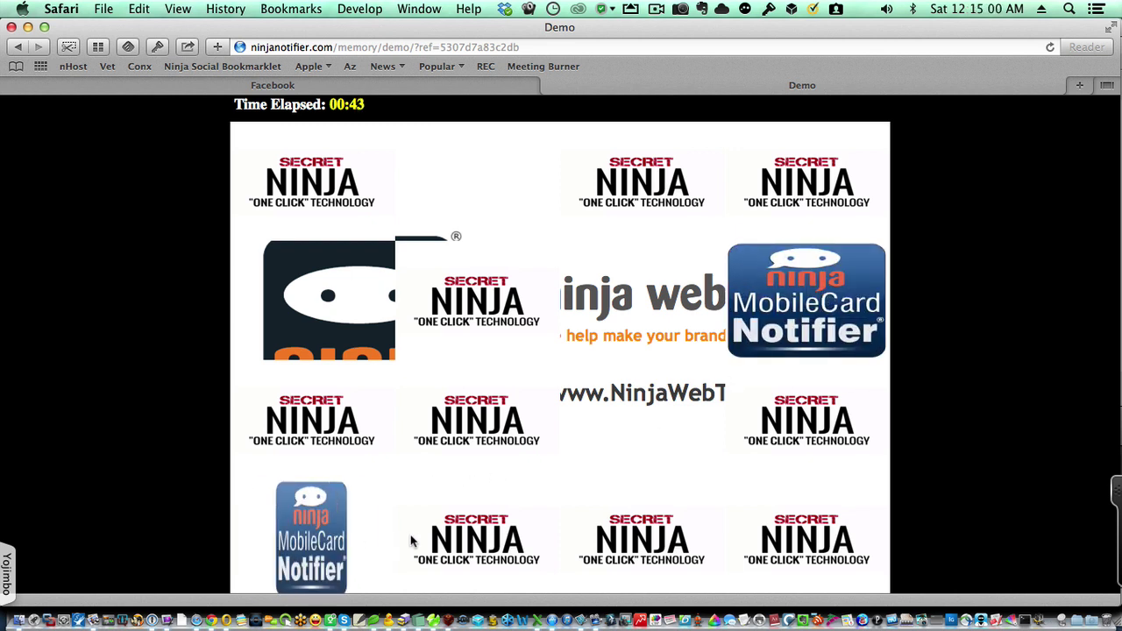
click(447, 536)
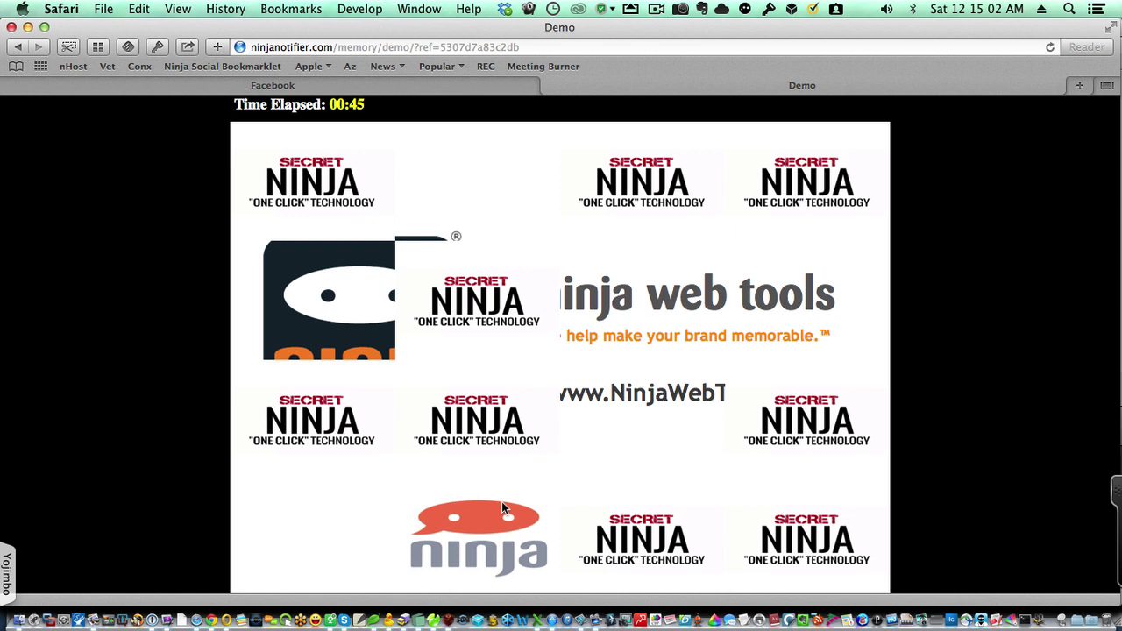
Match the ninja logo, Birthday notifier and T-shirt pairs, down to the last pair
click(458, 421)
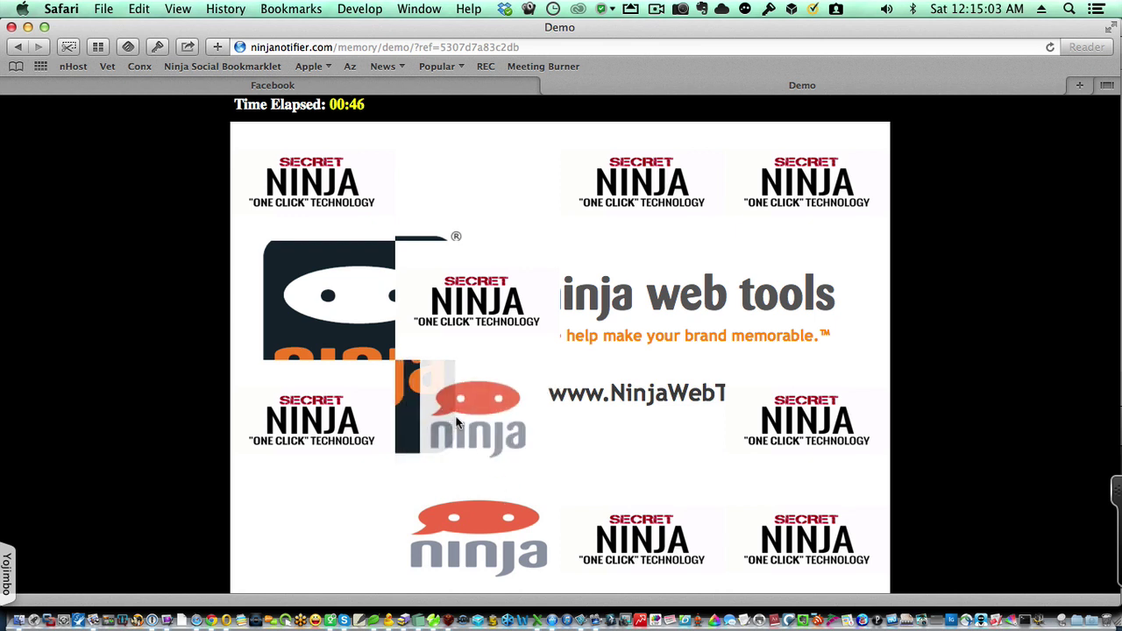
click(659, 526)
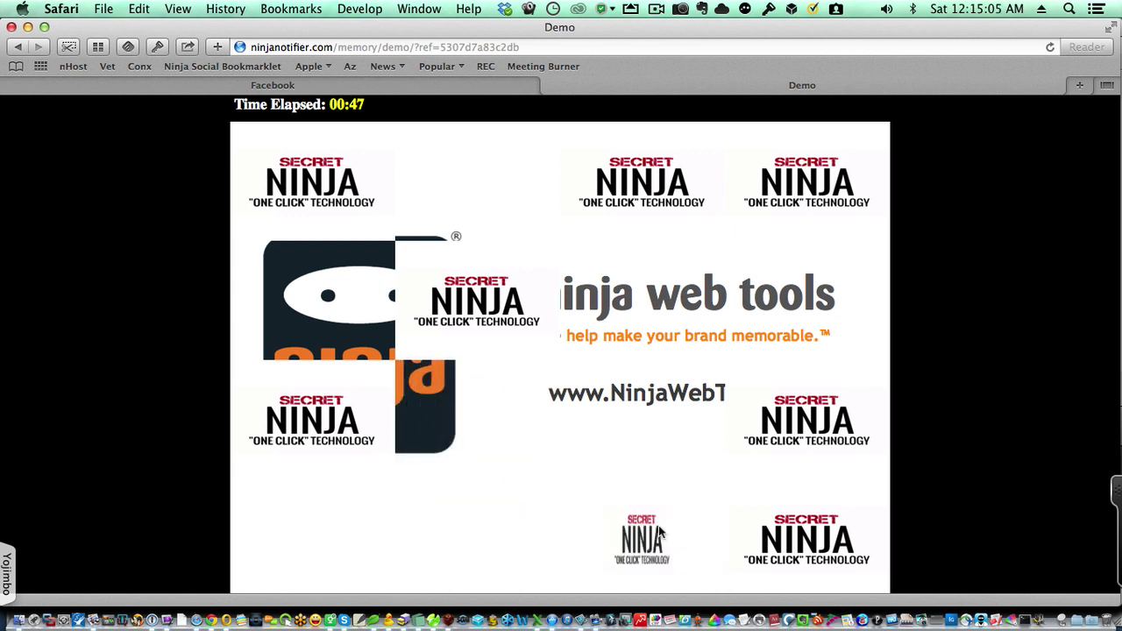
click(370, 421)
click(784, 524)
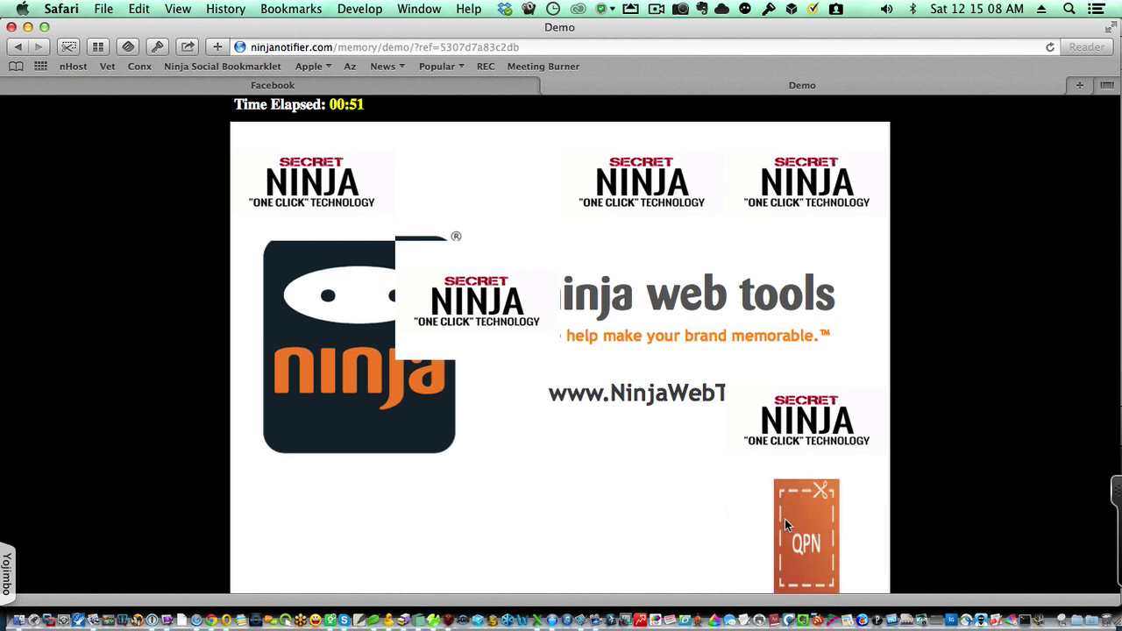
click(812, 432)
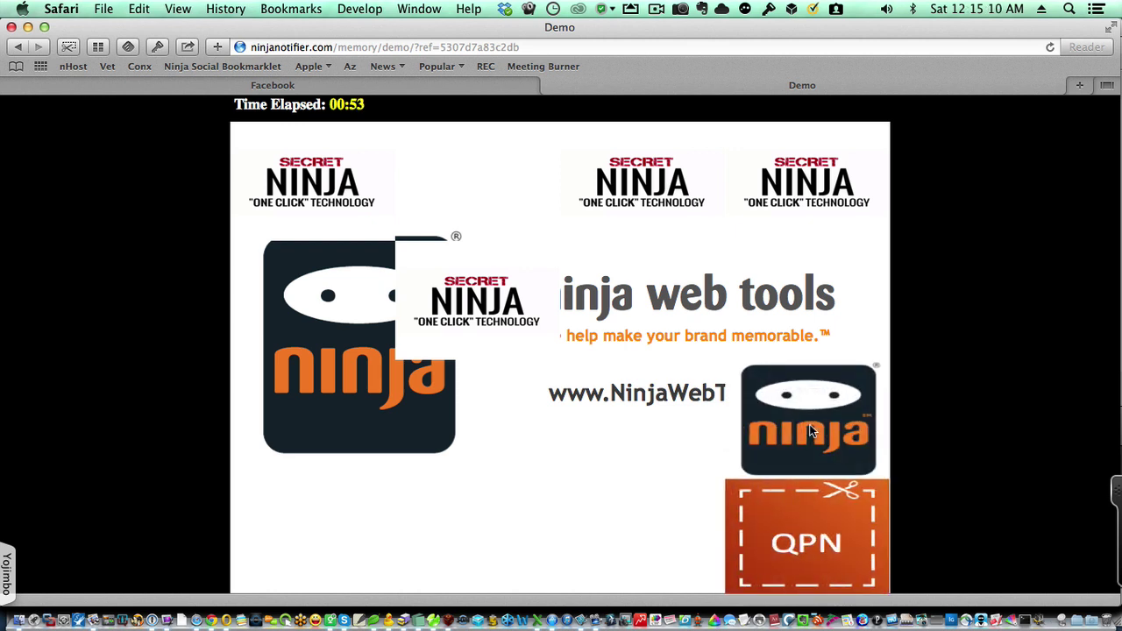
click(495, 305)
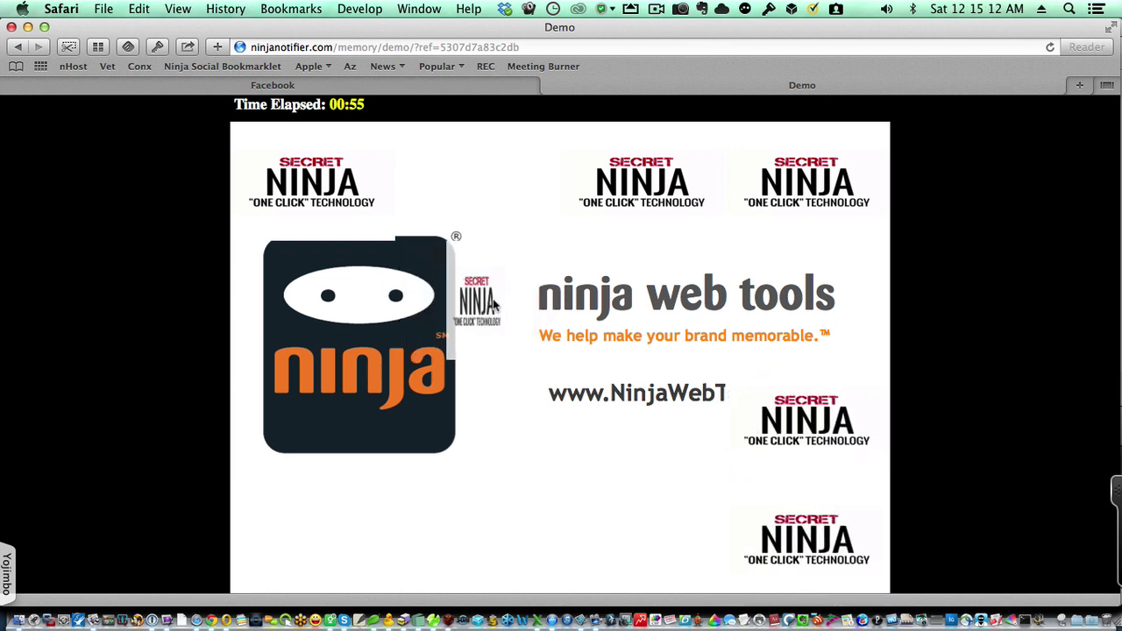
click(787, 204)
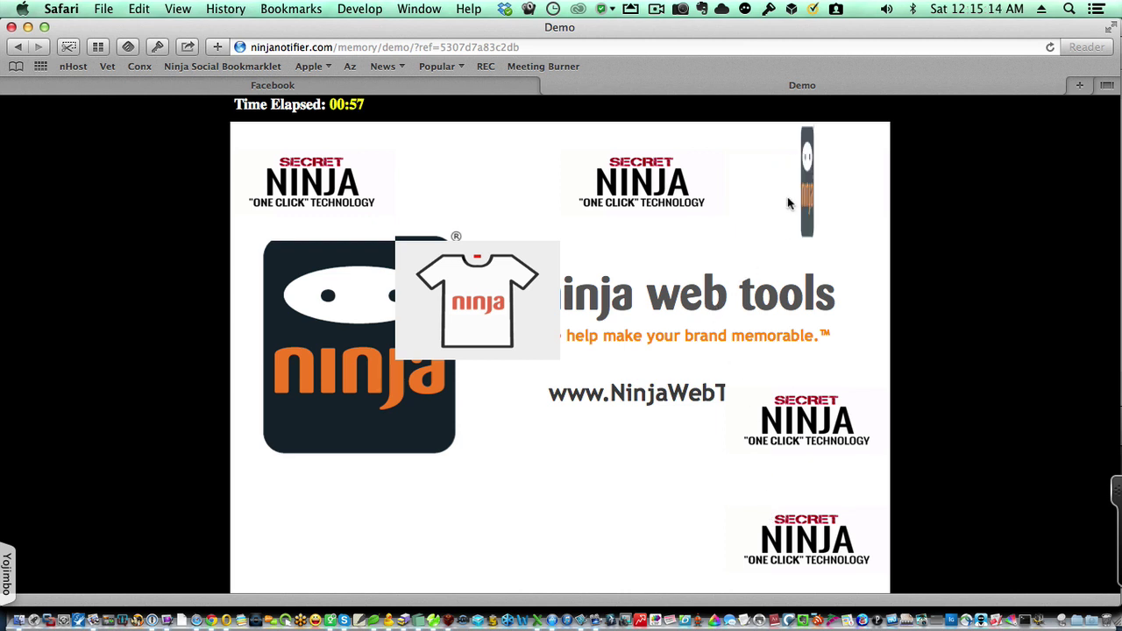
click(816, 410)
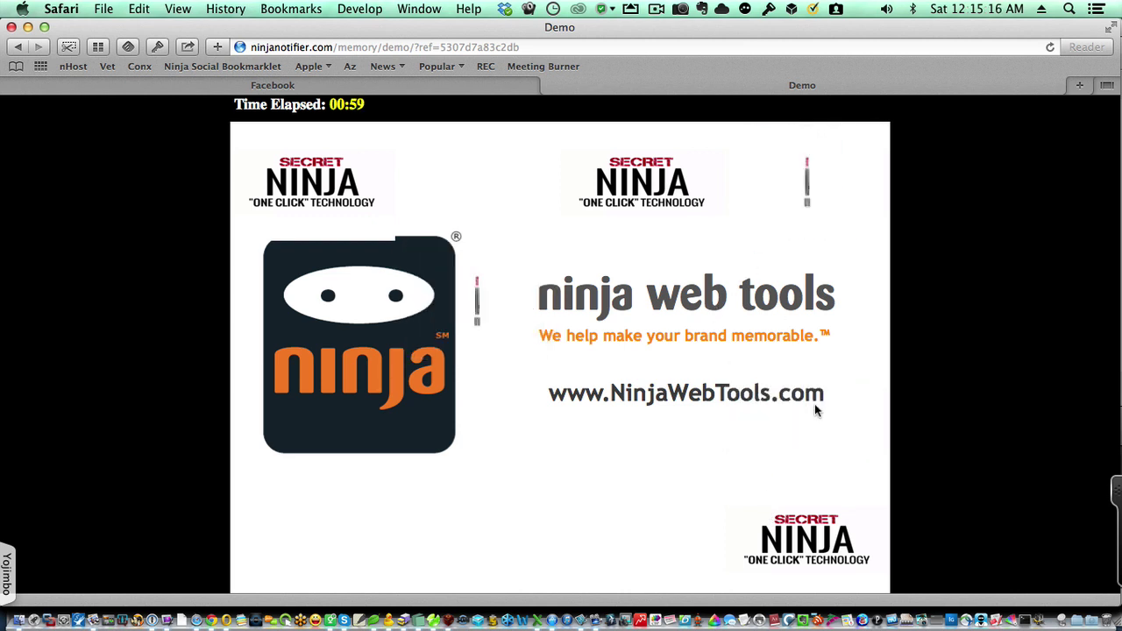
click(803, 207)
click(631, 200)
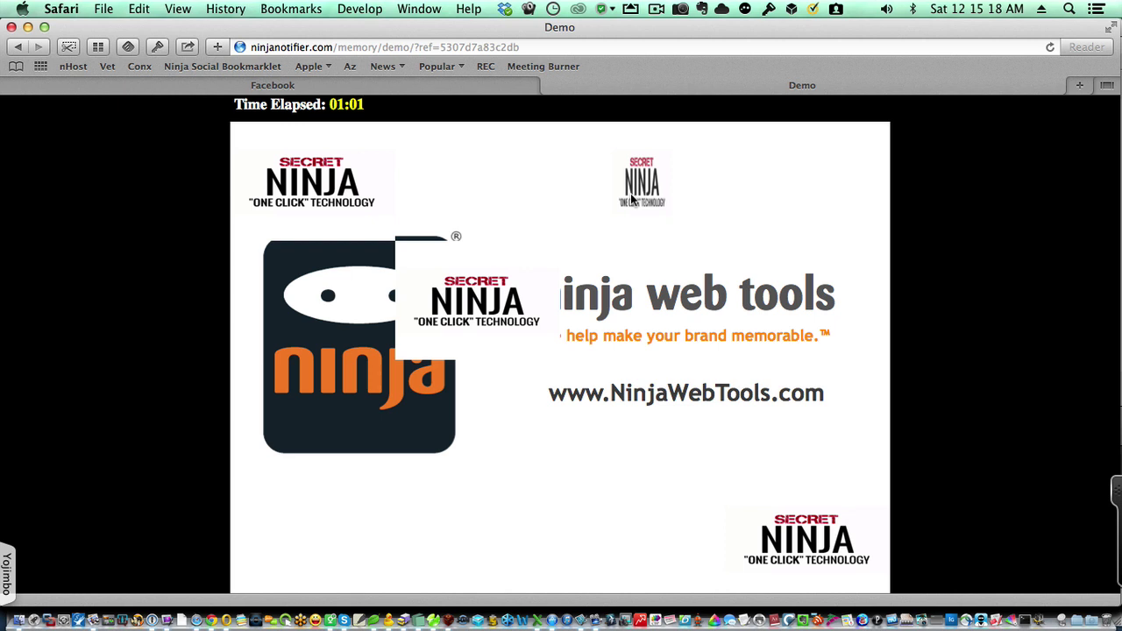
click(457, 285)
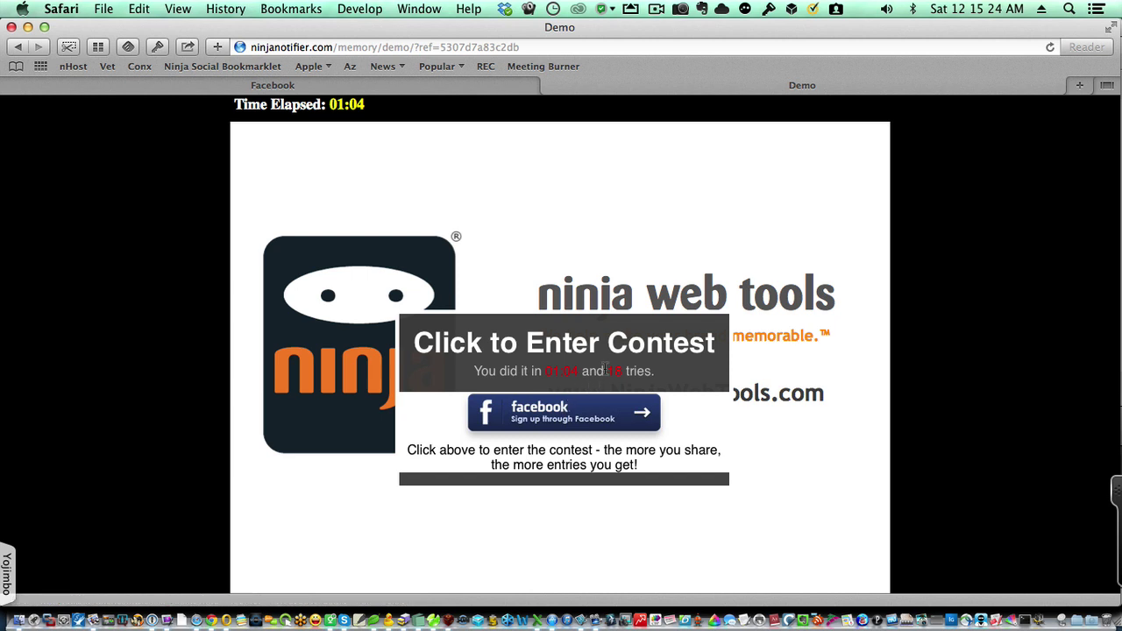
Enter the contest via Facebook sign-up, reaching results with score 6000, time 01:04, rank 7
click(568, 422)
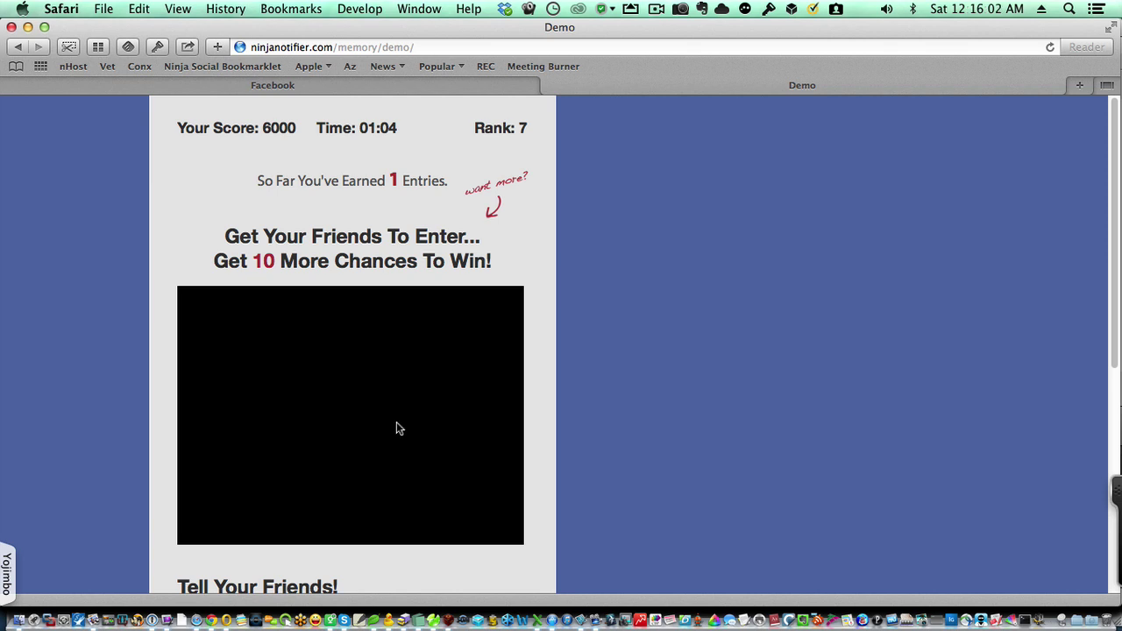
scroll(397, 428, down, 5)
scroll(459, 431, down, 1)
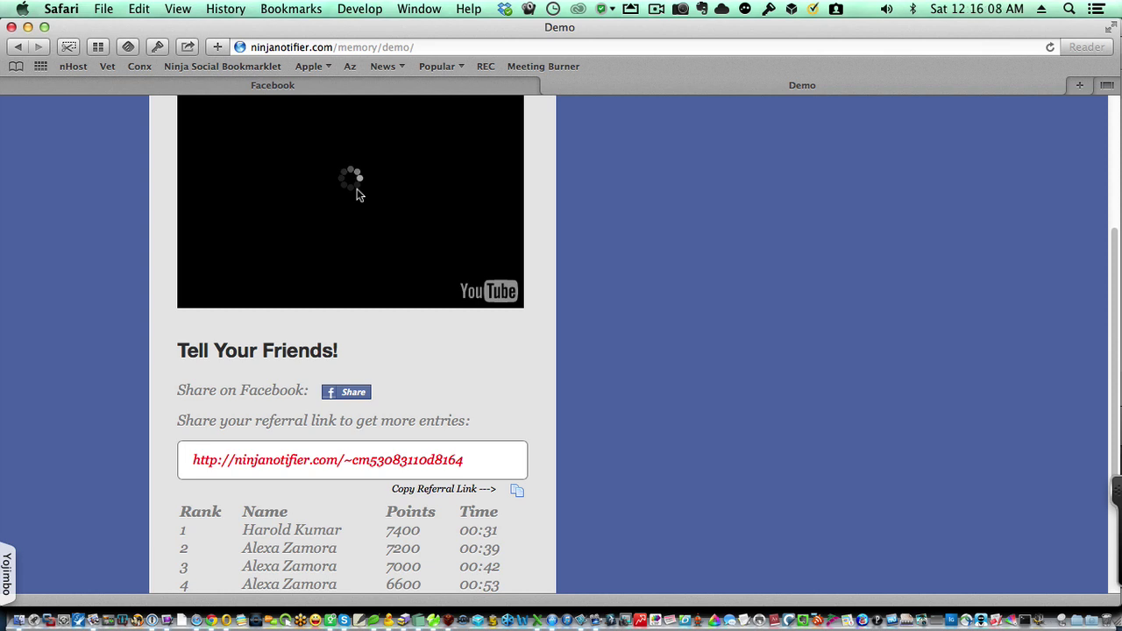
scroll(442, 255, up, 5)
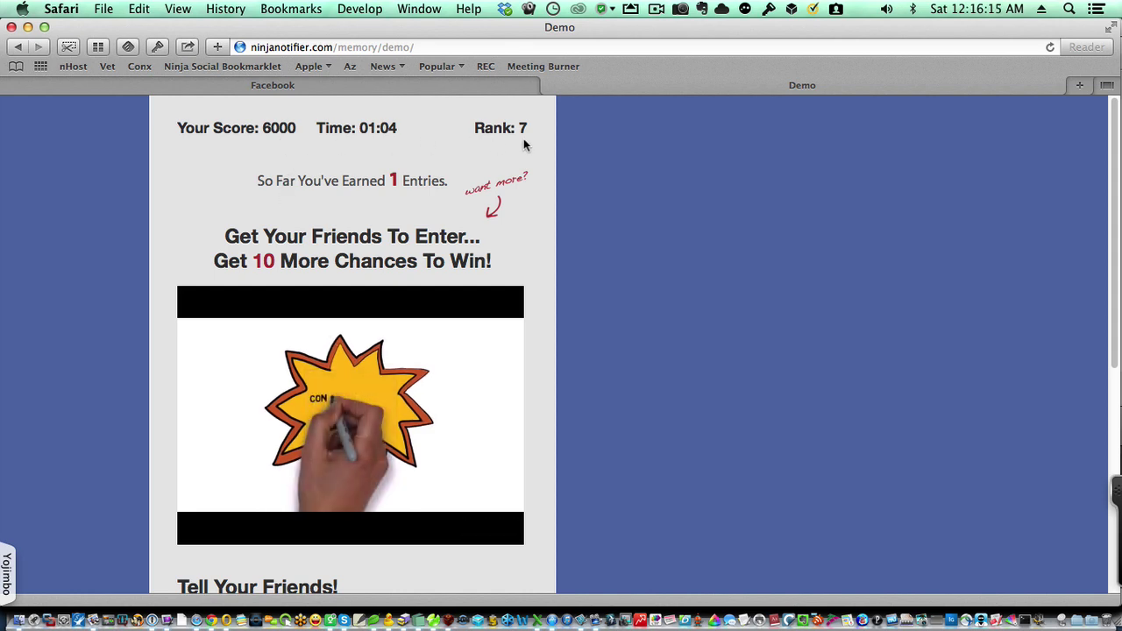
scroll(514, 318, down, 10)
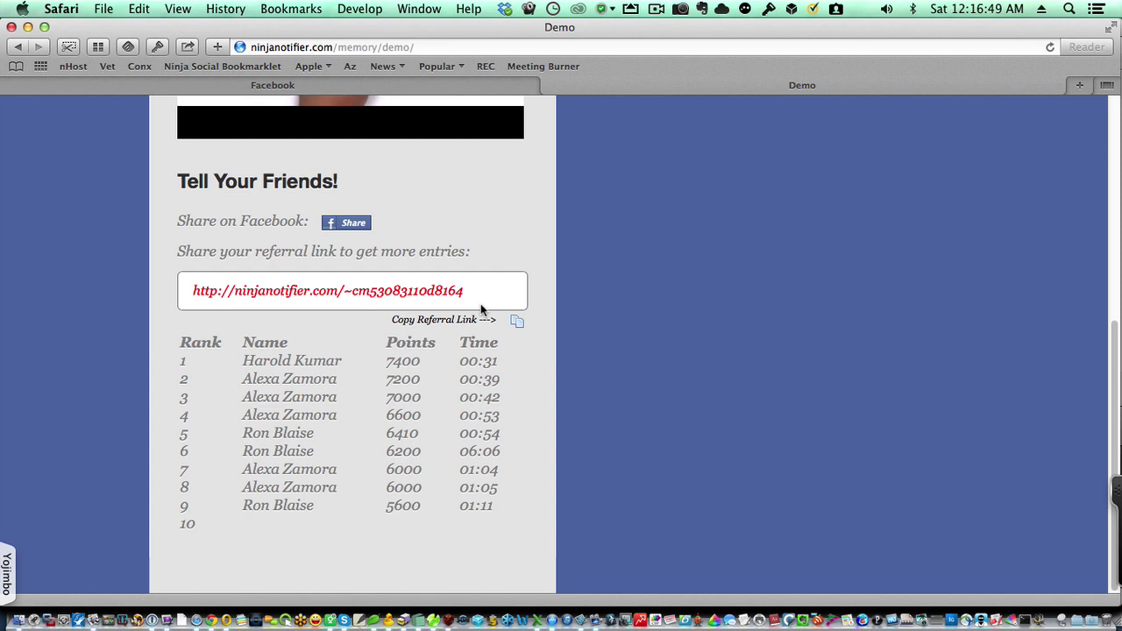
scroll(493, 338, up, 3)
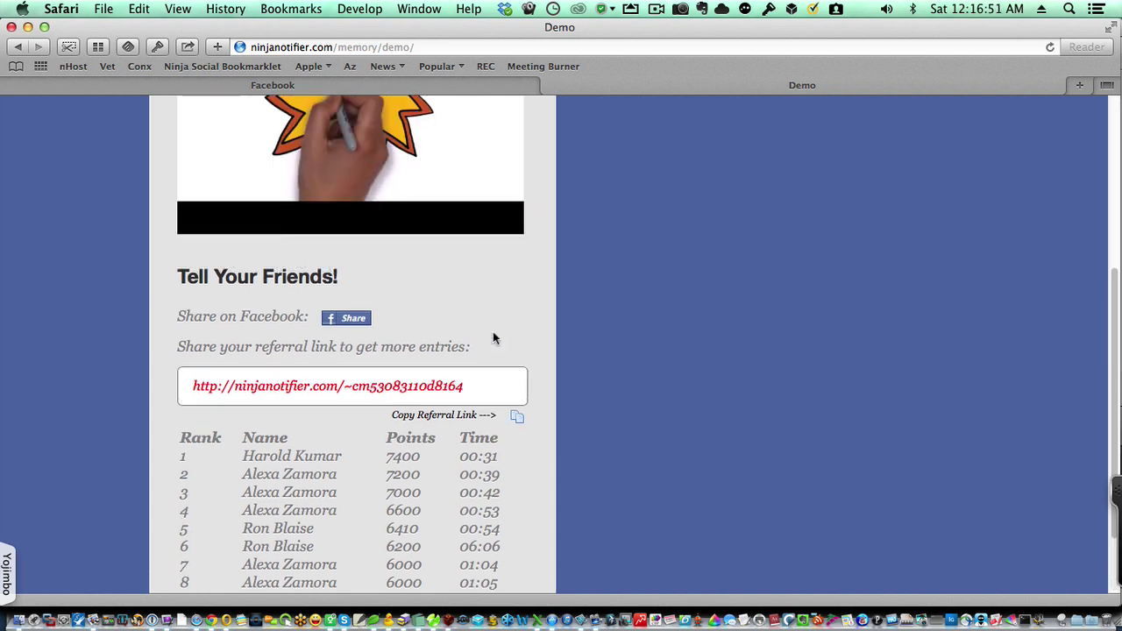
scroll(493, 338, up, 5)
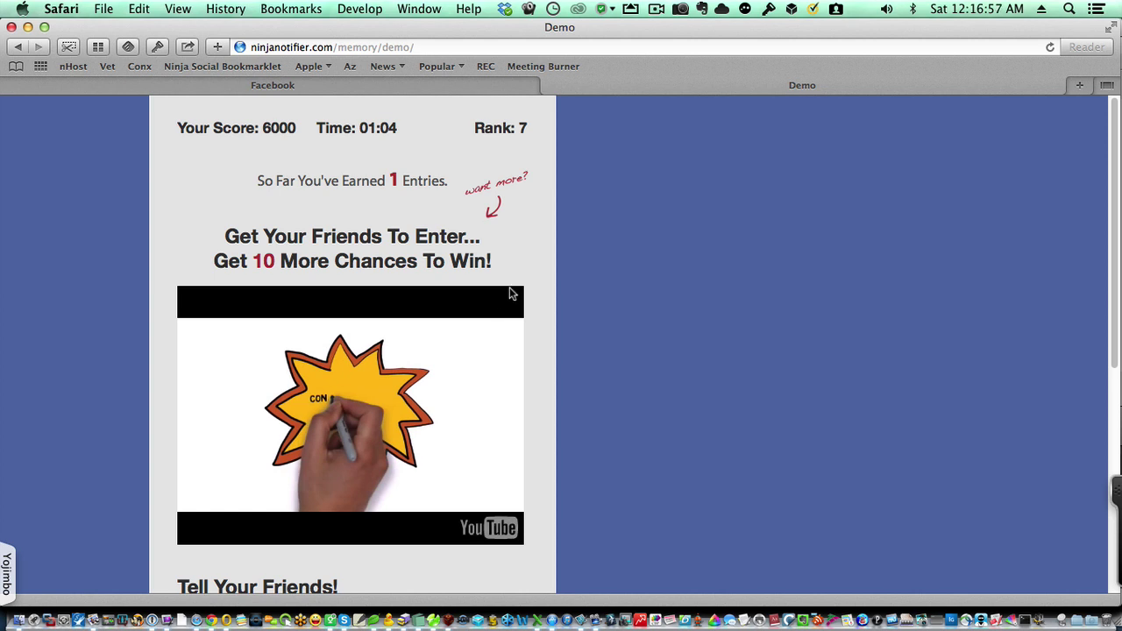
Switch to the WordPress admin browser and open the Demo game's Card Front Images settings
click(418, 9)
click(641, 219)
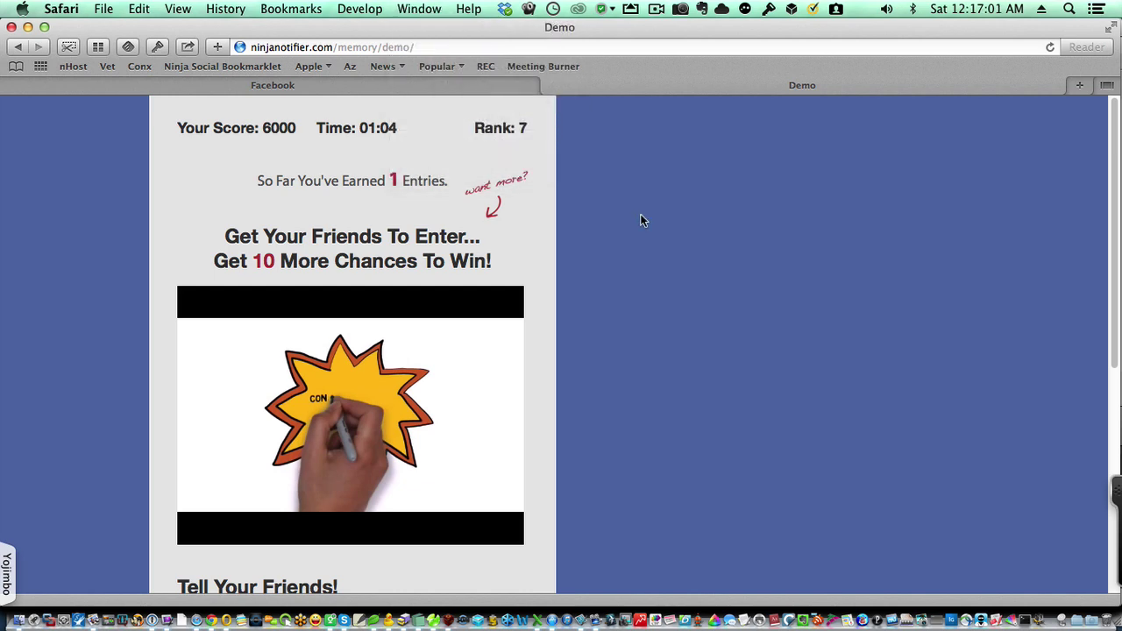
key(super+Tab)
click(232, 306)
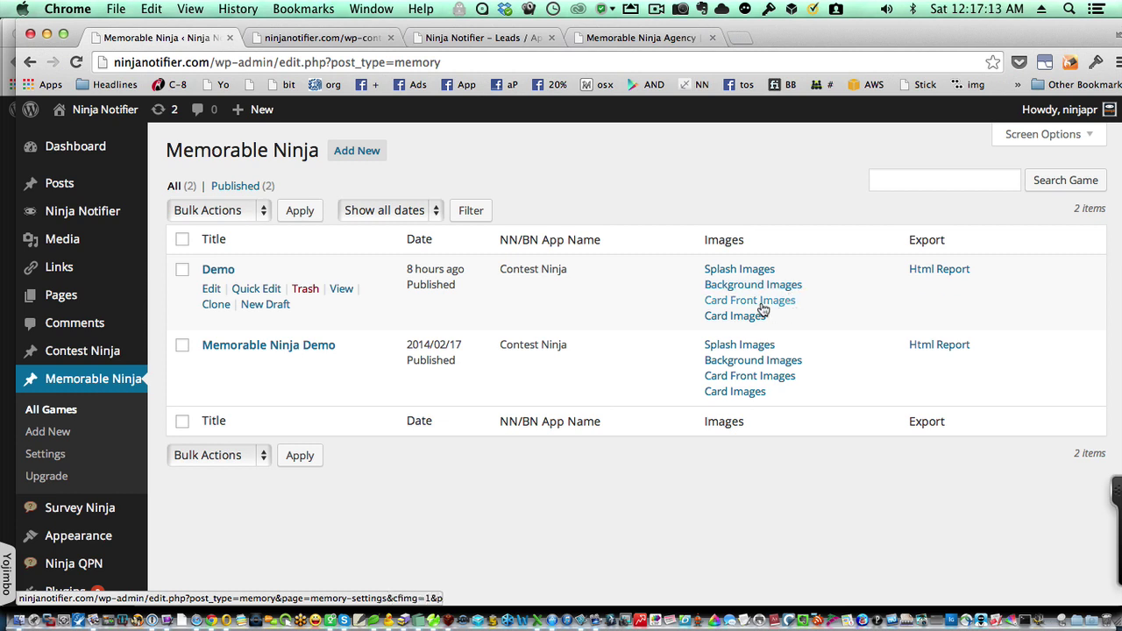
click(763, 307)
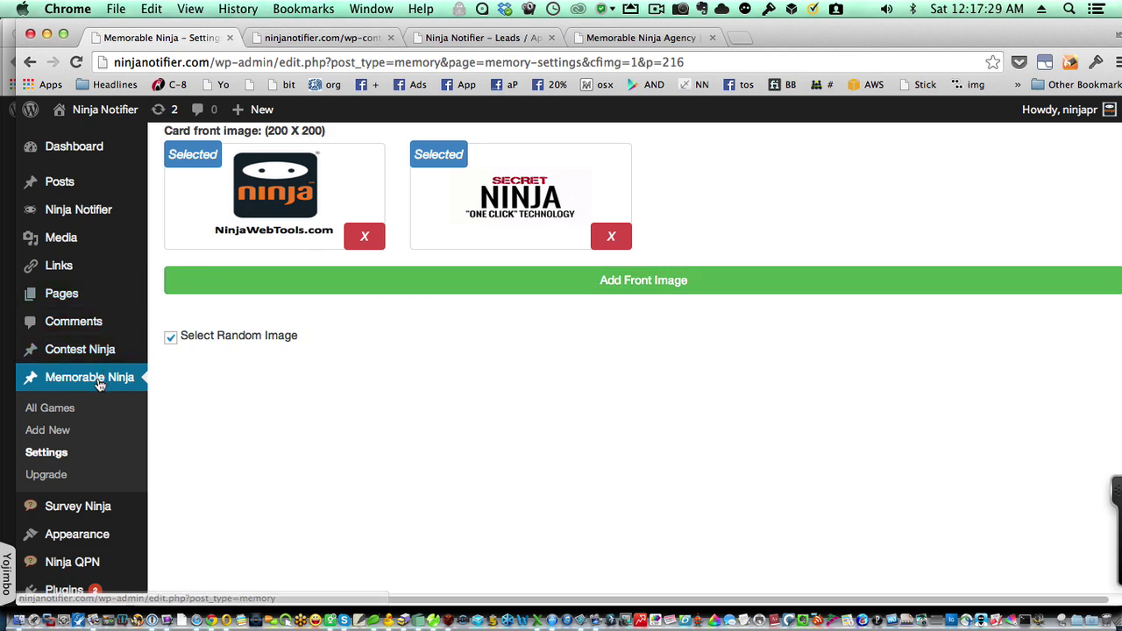
Open the Demo game's HTML entrant report from All Games, review it, then close it
click(65, 411)
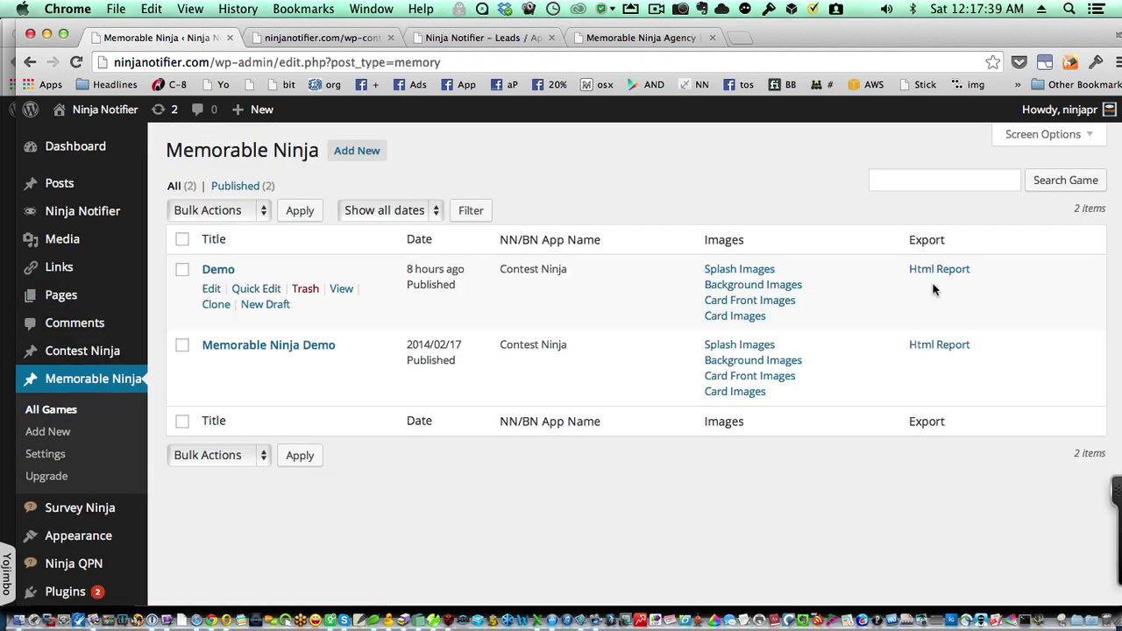
click(936, 272)
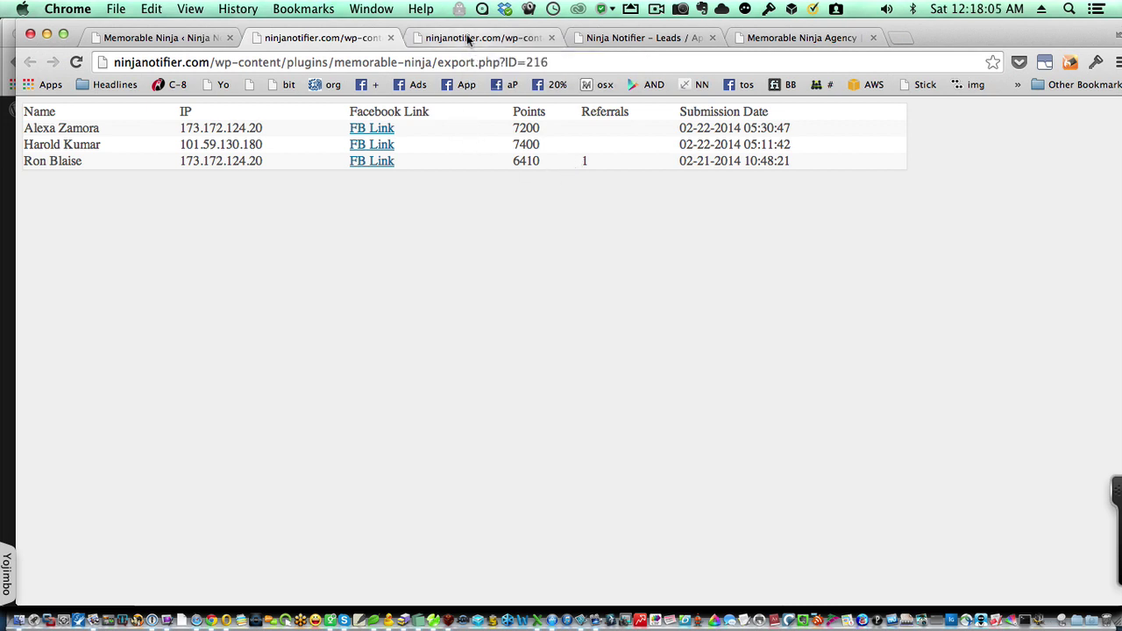
click(469, 40)
key(super+w)
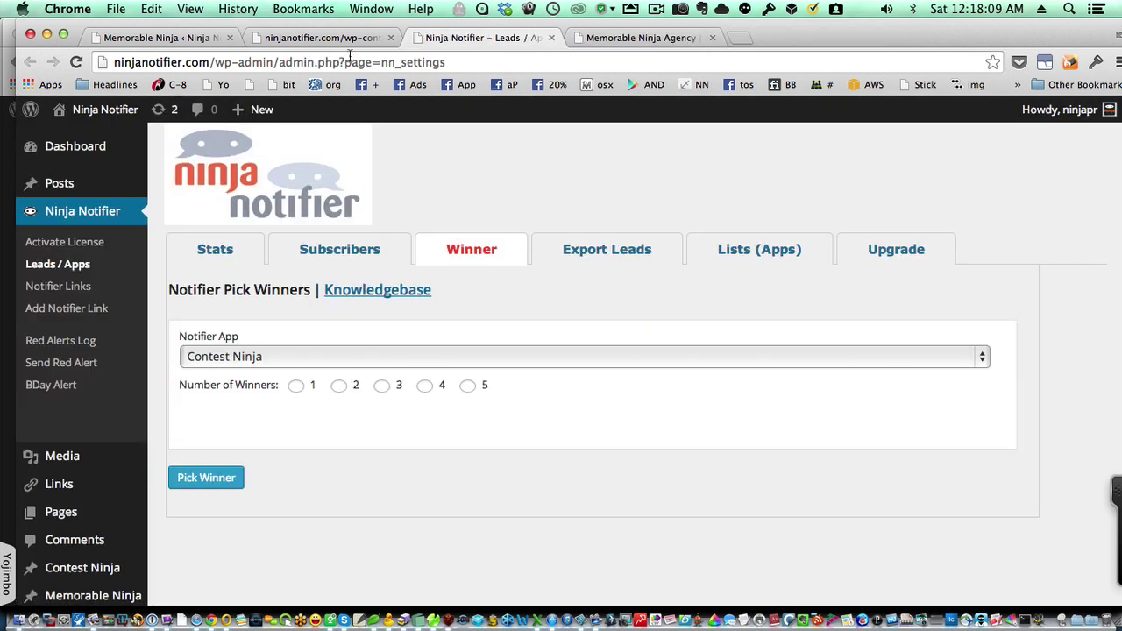
Set Number of Winners to 3 and draw the Contest Ninja winners
click(382, 387)
click(230, 484)
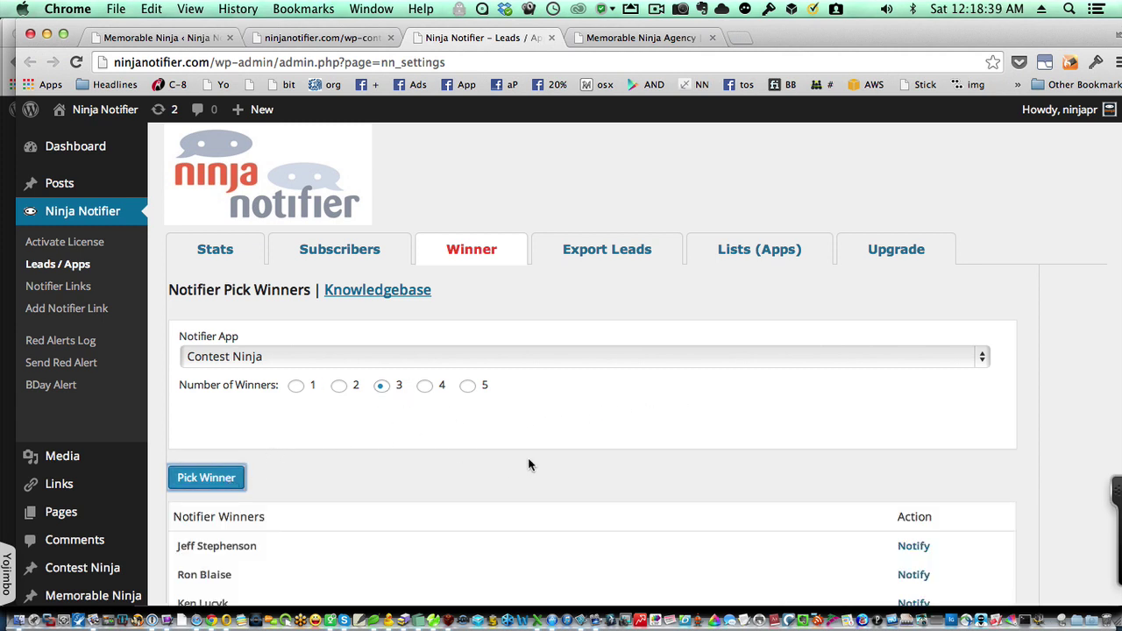
scroll(496, 506, down, 1)
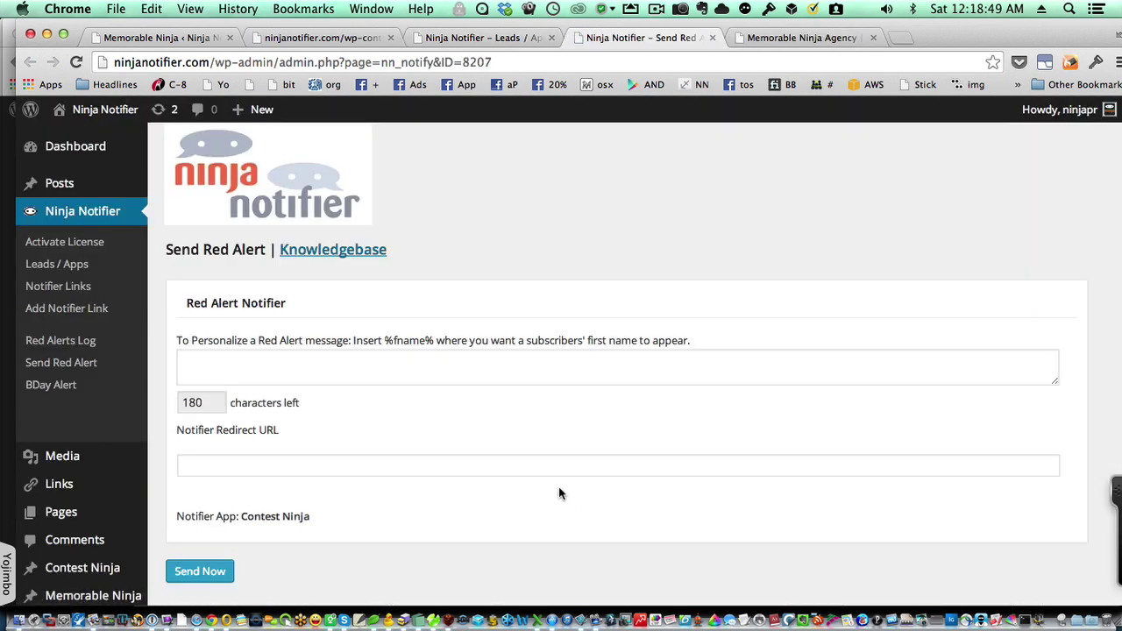
click(355, 357)
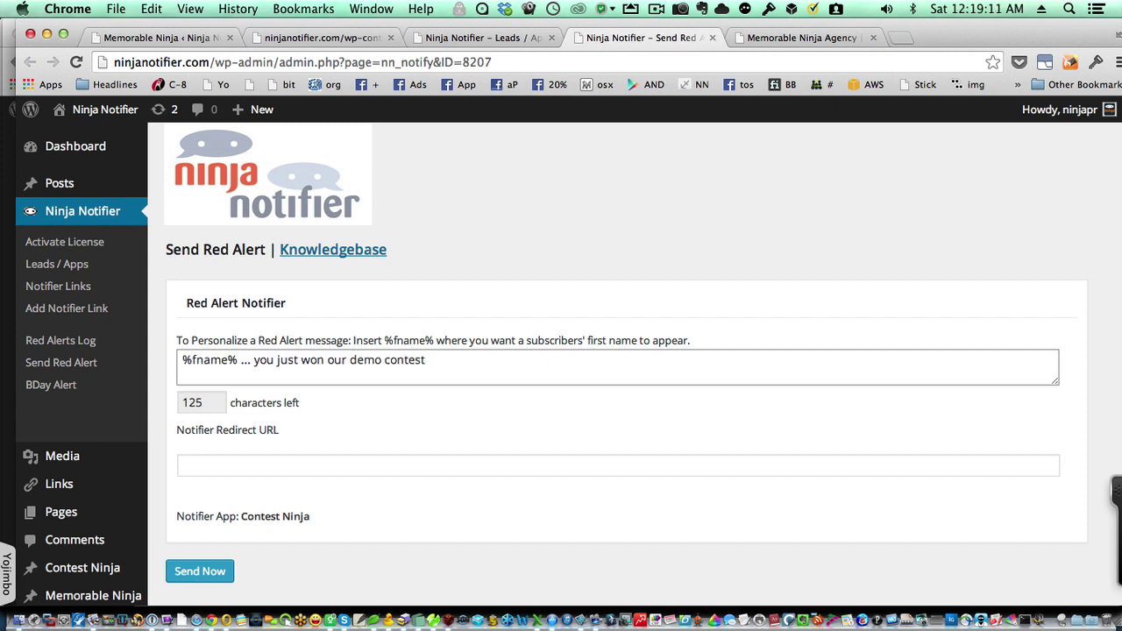
click(266, 467)
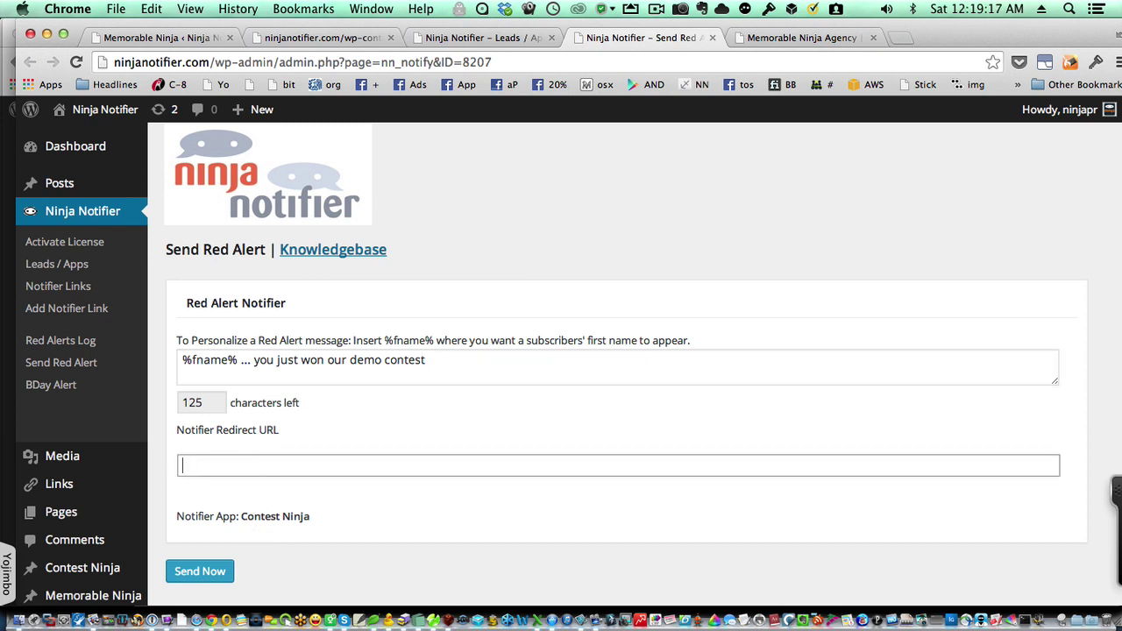
text(ht)
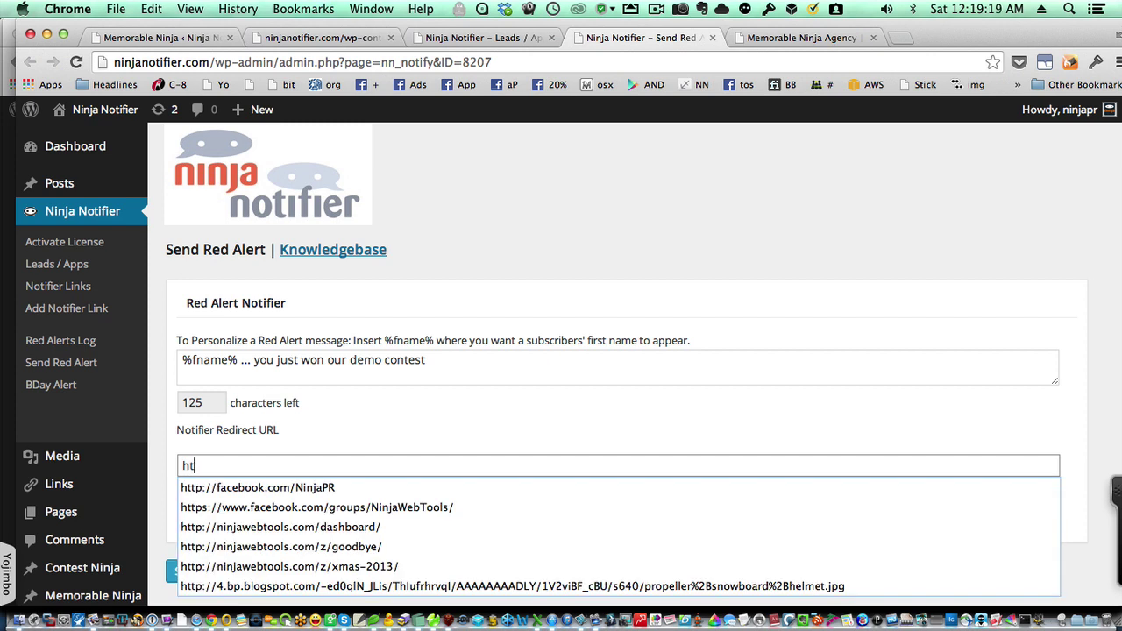
key(Down)
key(Return)
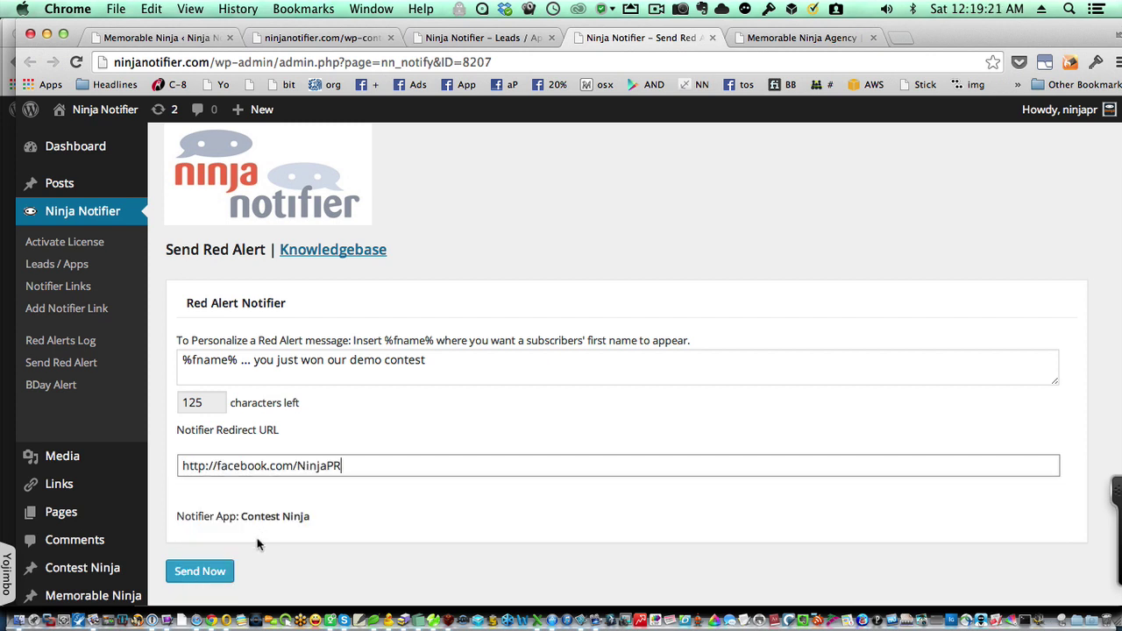
click(218, 572)
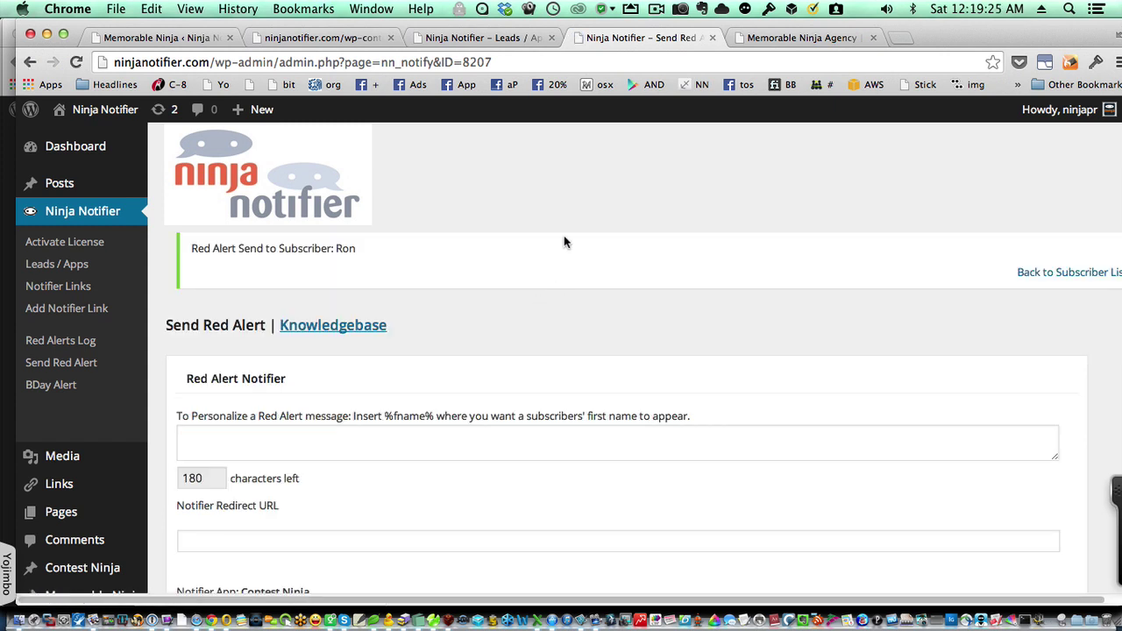
key(super+w)
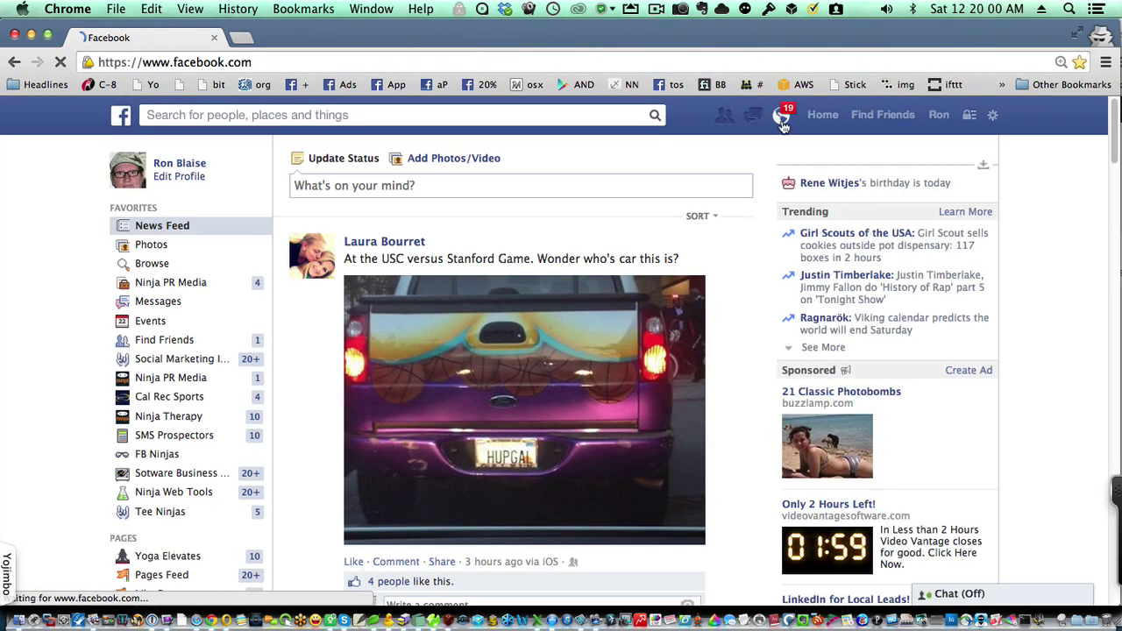
Open the Contest Ninja 'you just won our demo contest' notification in Facebook's notifications list
click(782, 121)
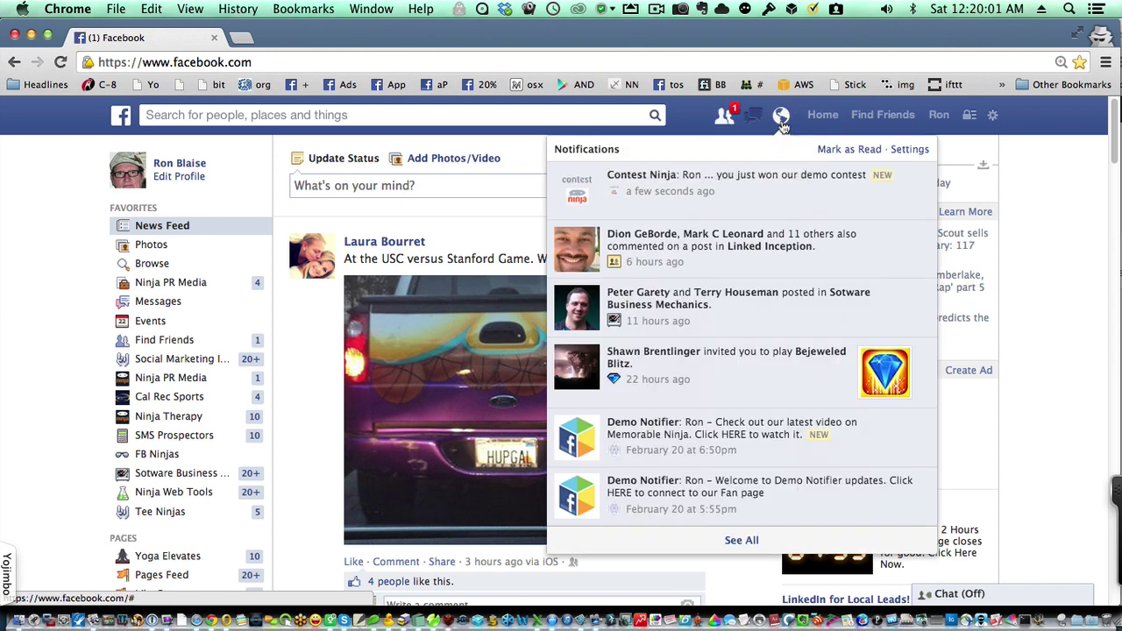
click(731, 192)
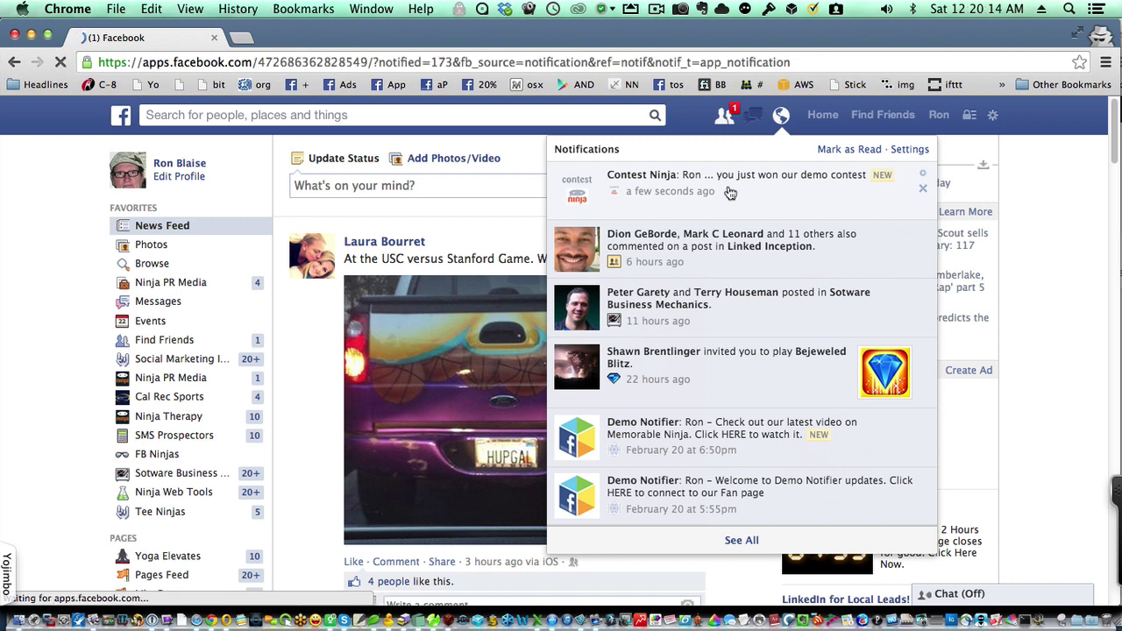